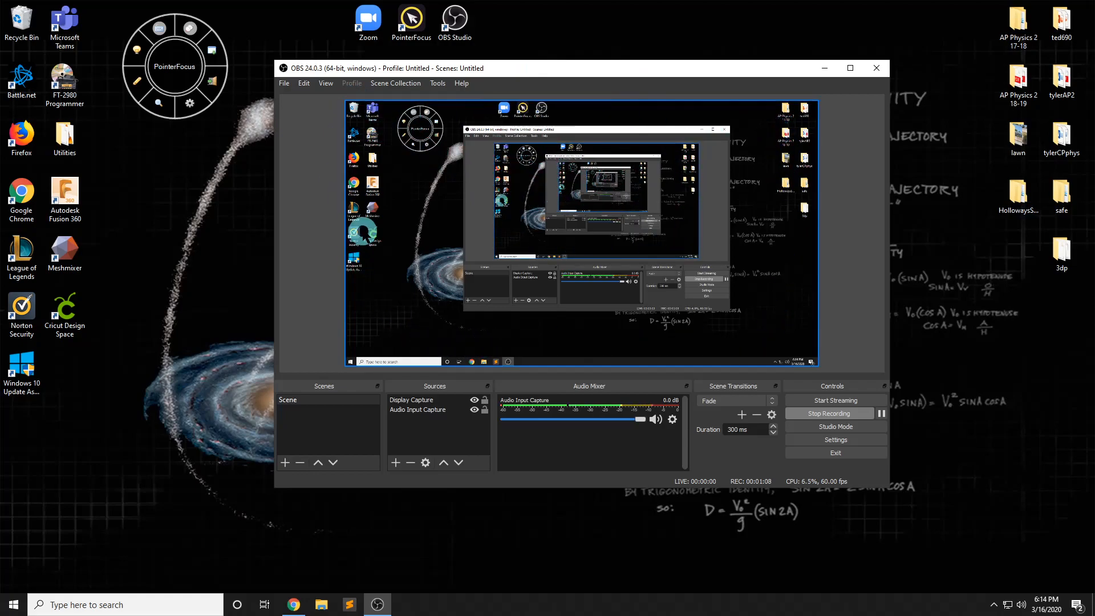
pyautogui.click(438, 83)
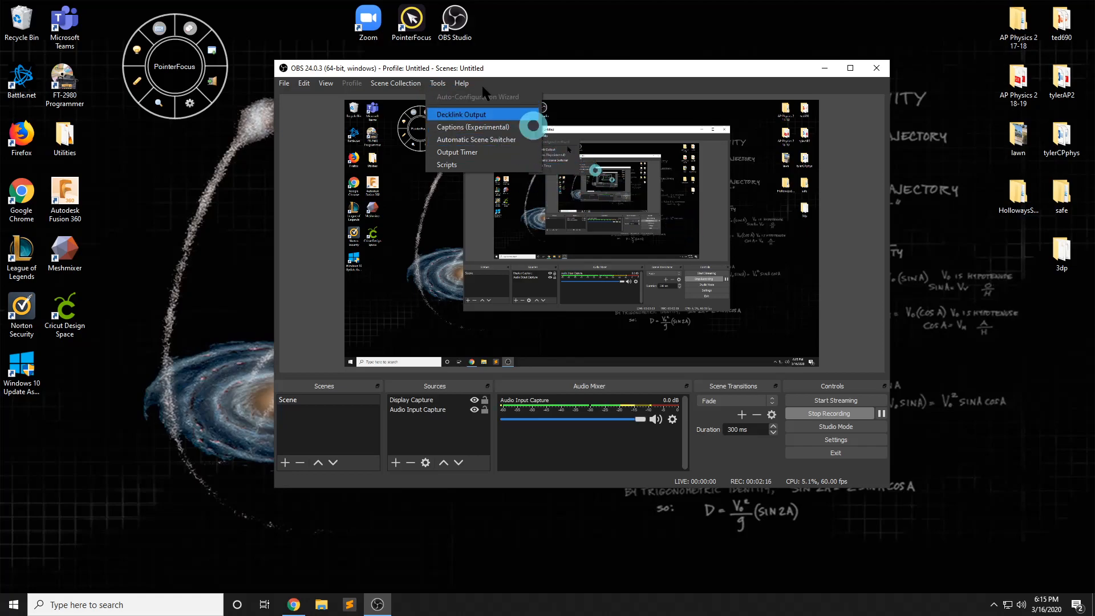
pyautogui.click(445, 110)
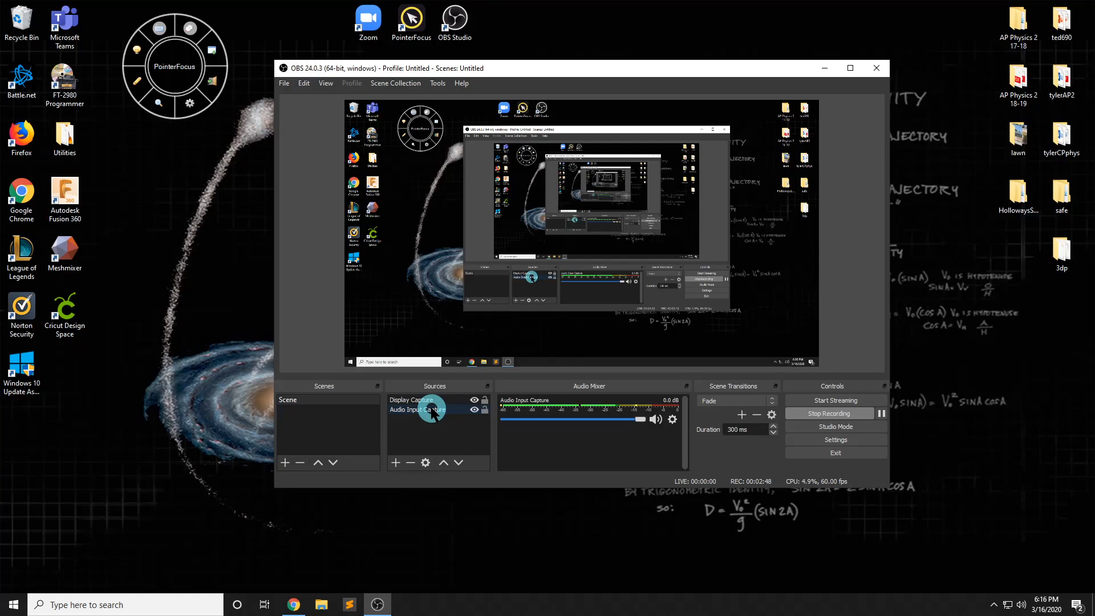
# Step: Add a new audio input capture source using the Blue Snowball microphone and lower its volume to the minimum
pyautogui.click(397, 463)
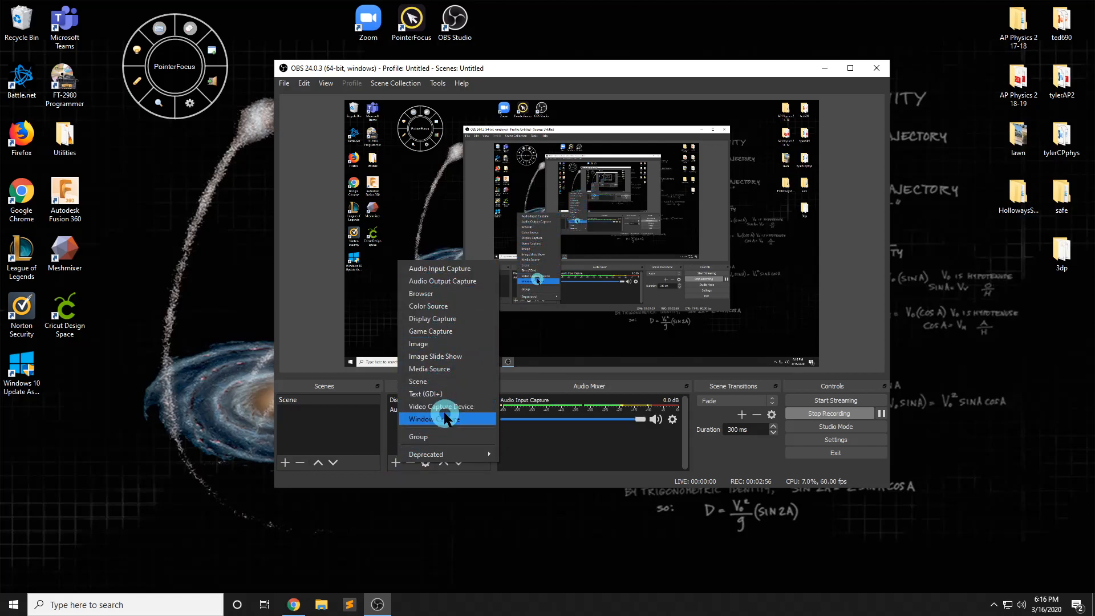
pyautogui.click(435, 269)
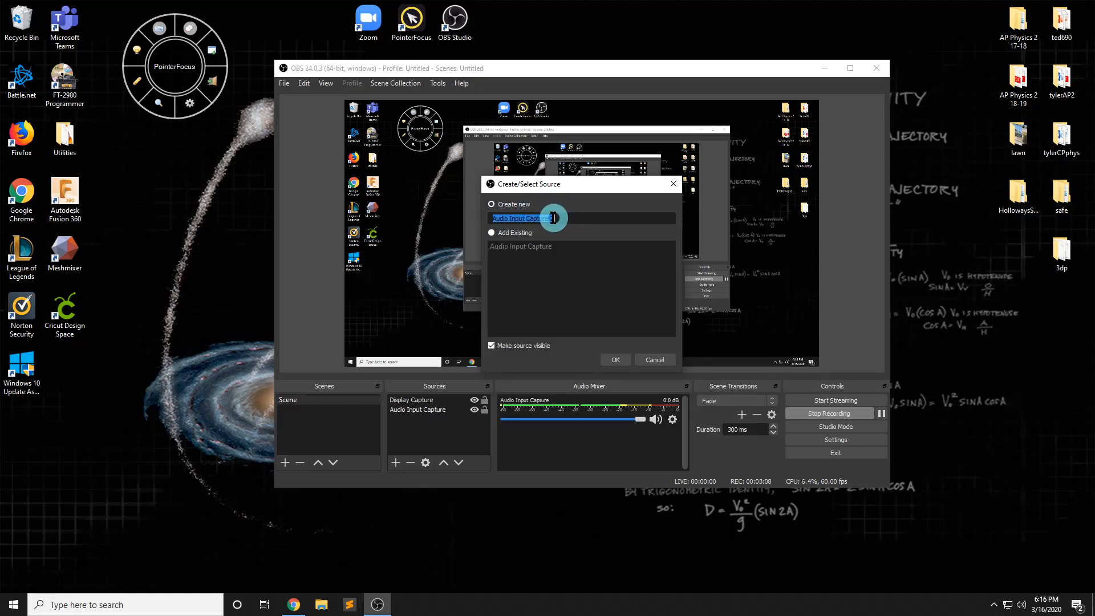
pyautogui.click(624, 363)
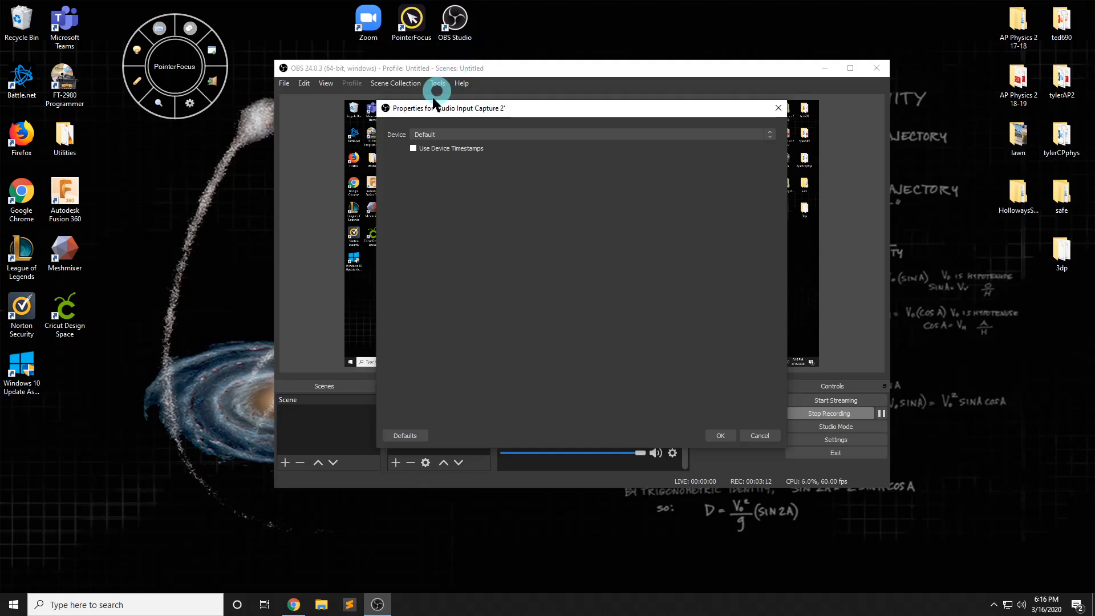
pyautogui.click(435, 135)
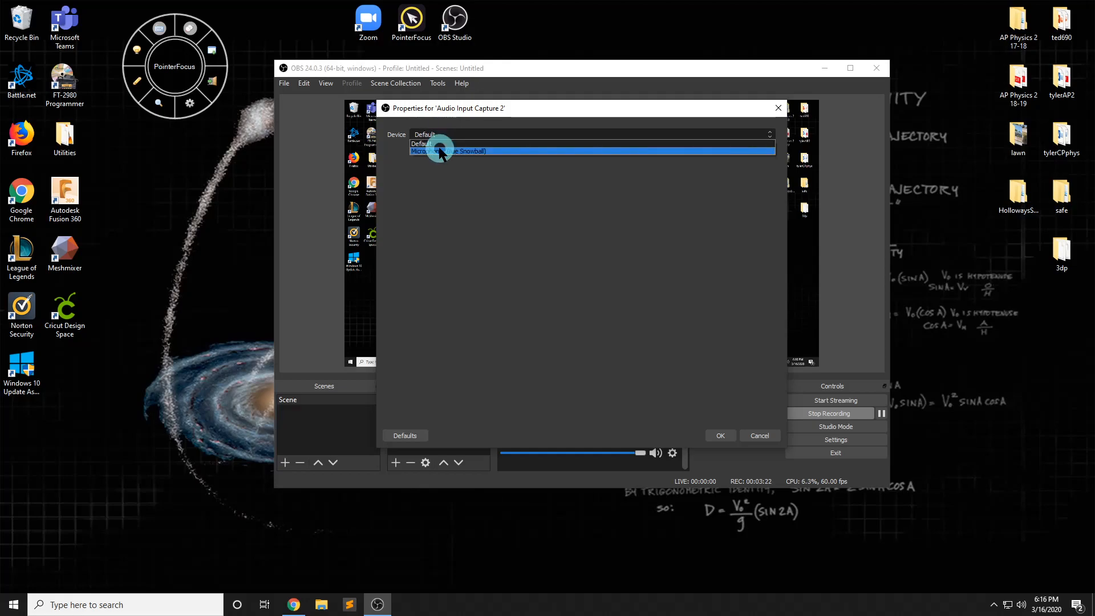
pyautogui.click(441, 151)
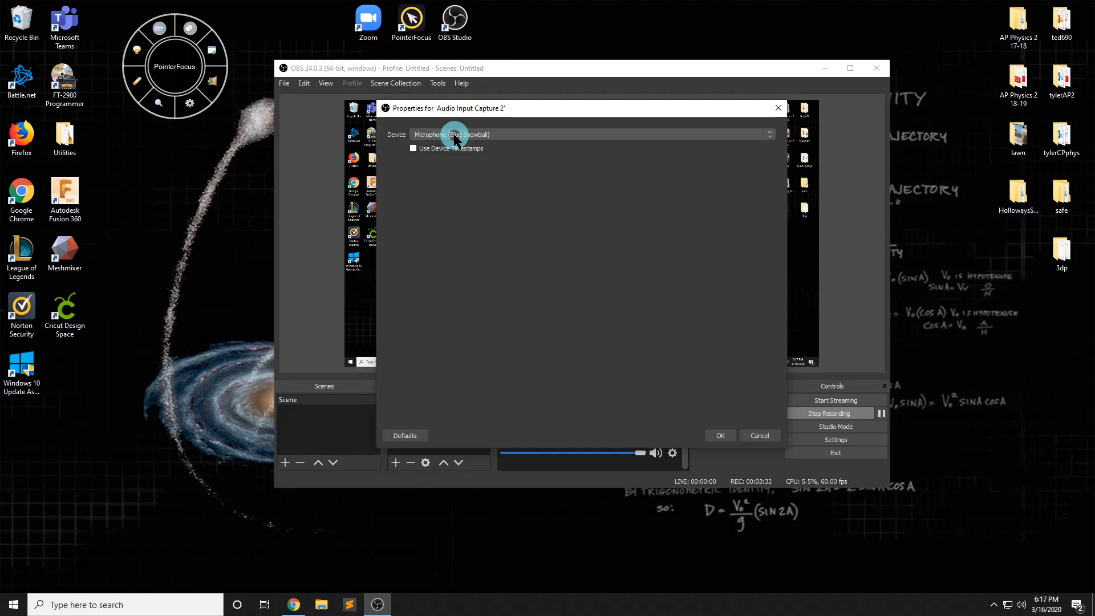
pyautogui.click(716, 435)
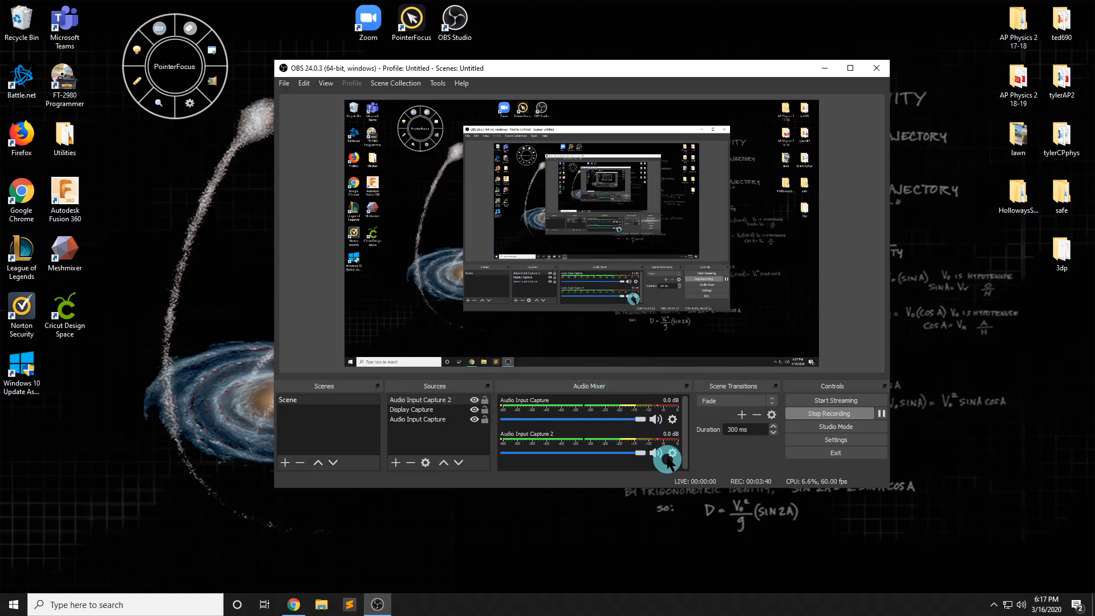
pyautogui.moveTo(641, 452); pyautogui.dragTo(465, 462)
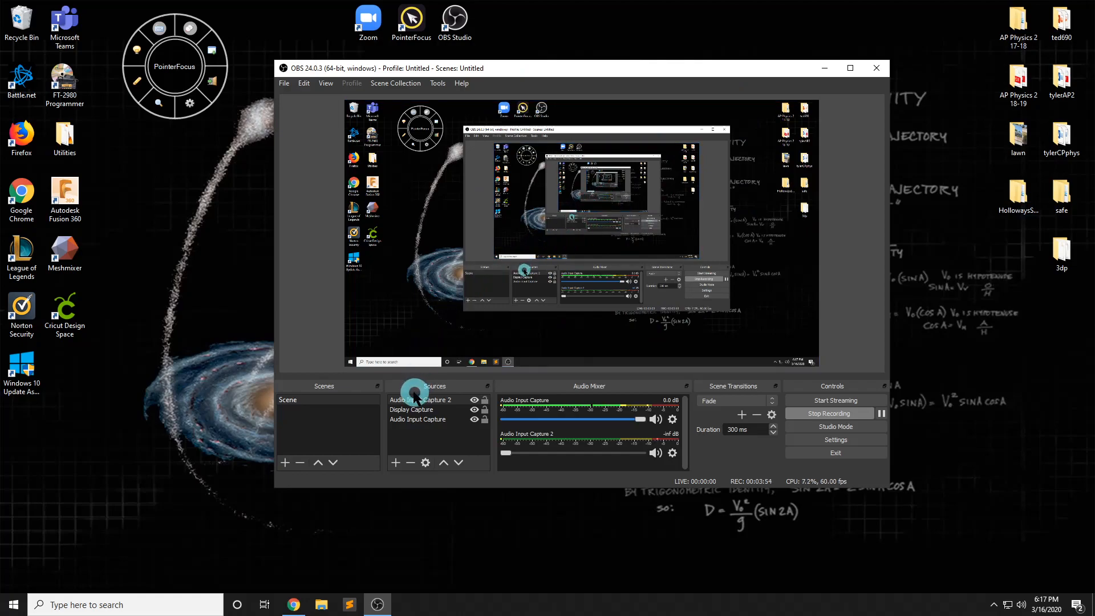
# Step: Add a new display capture source for Display 1: 1920x1080 @ 0,0 with cursor capture enabled
pyautogui.click(396, 463)
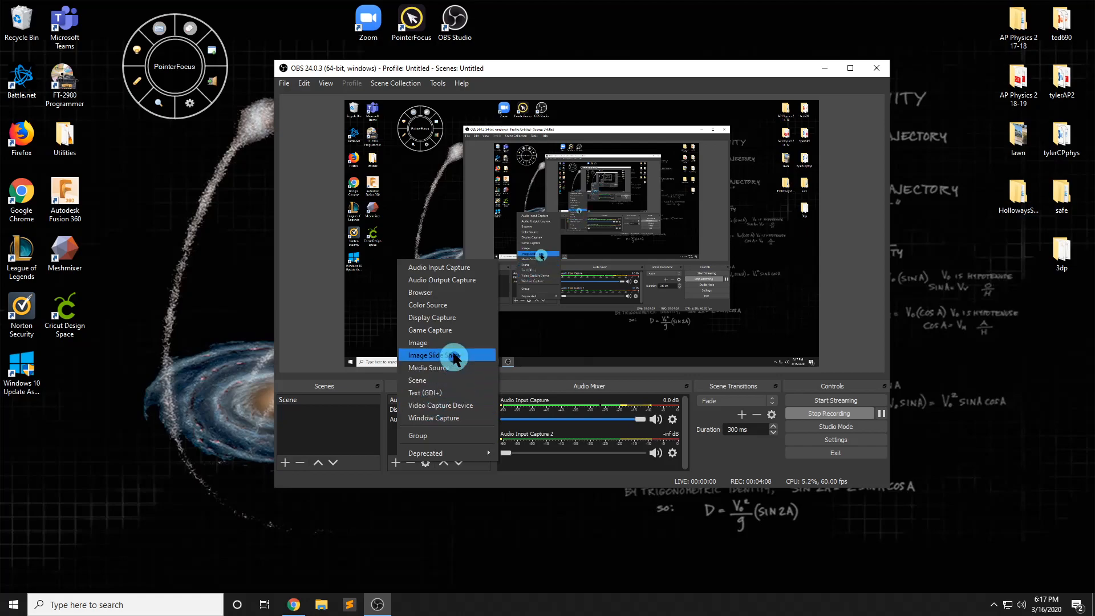
pyautogui.click(442, 317)
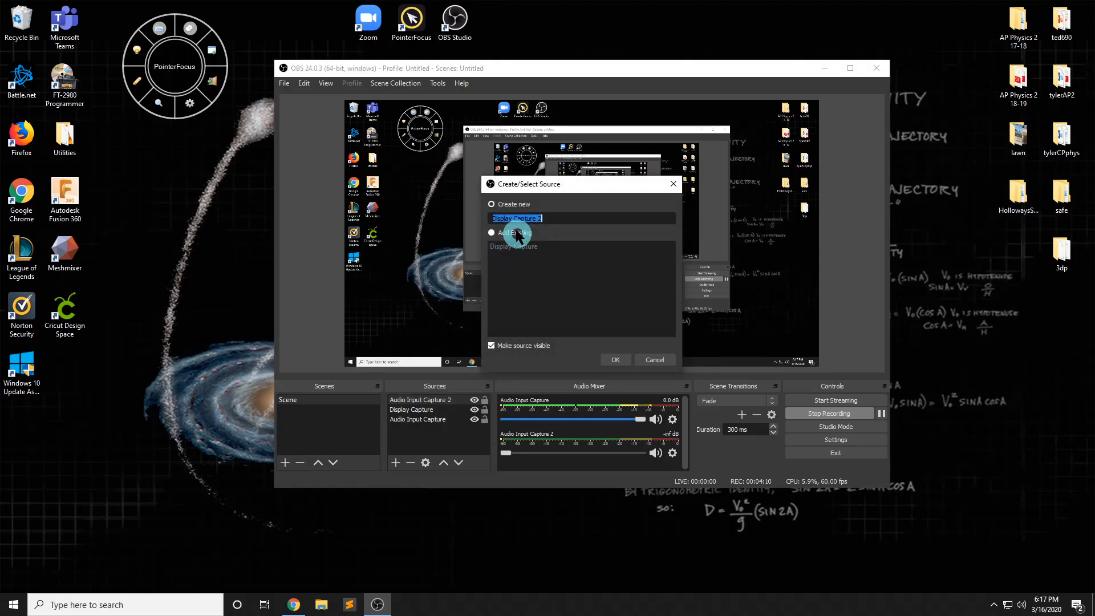
pyautogui.click(614, 361)
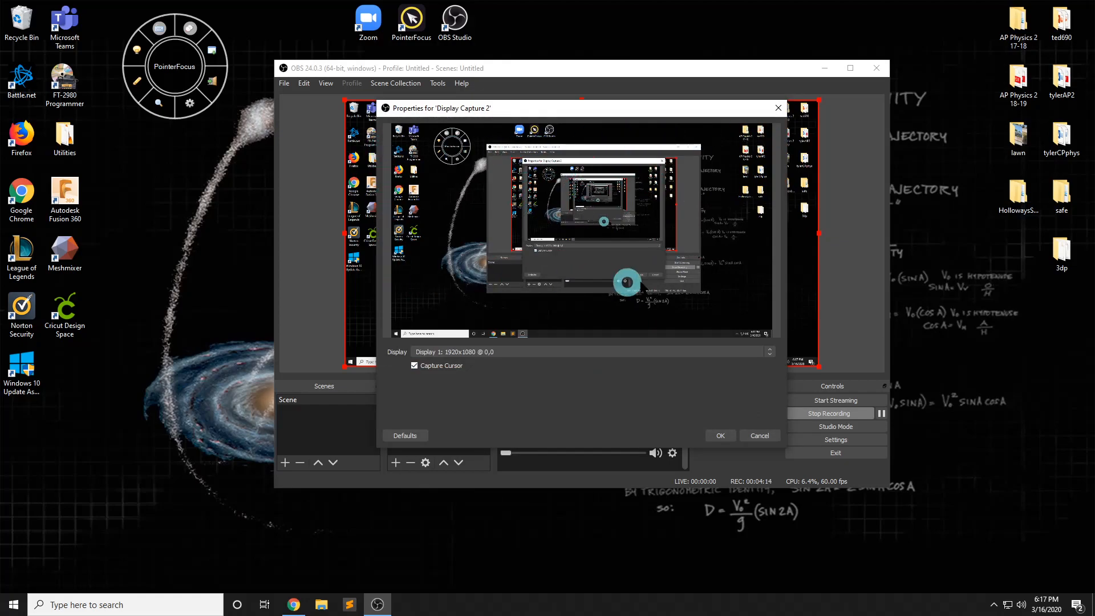
pyautogui.click(477, 351)
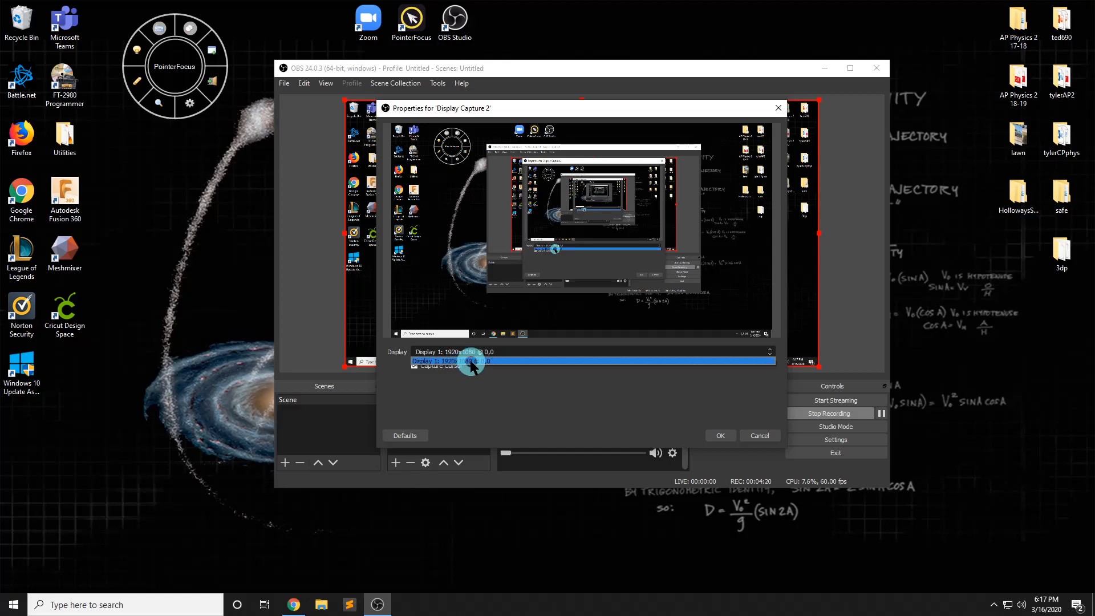
pyautogui.click(534, 361)
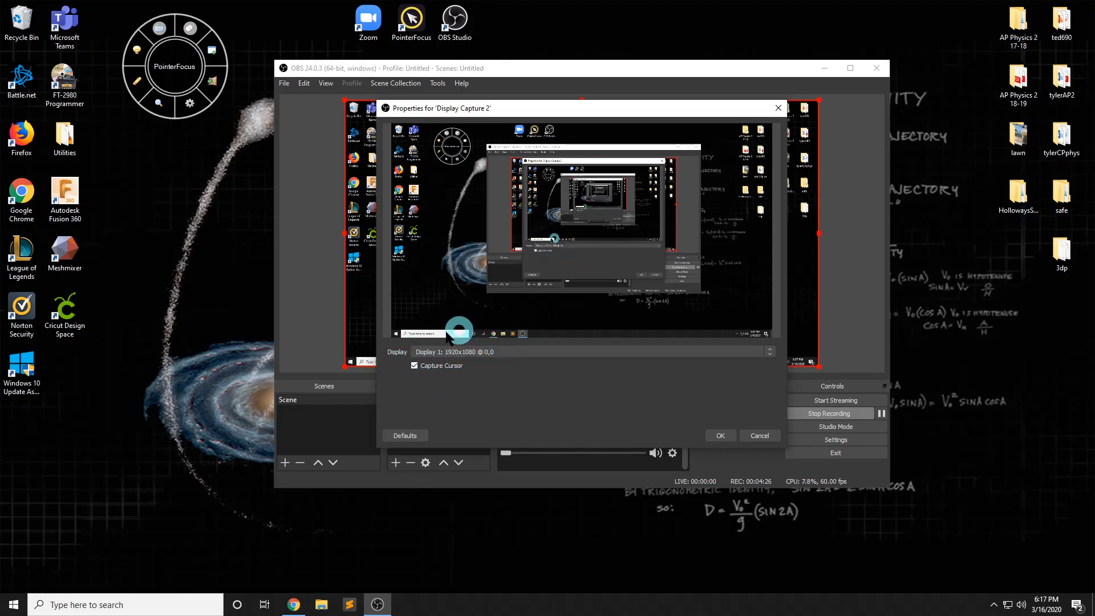
pyautogui.click(413, 366)
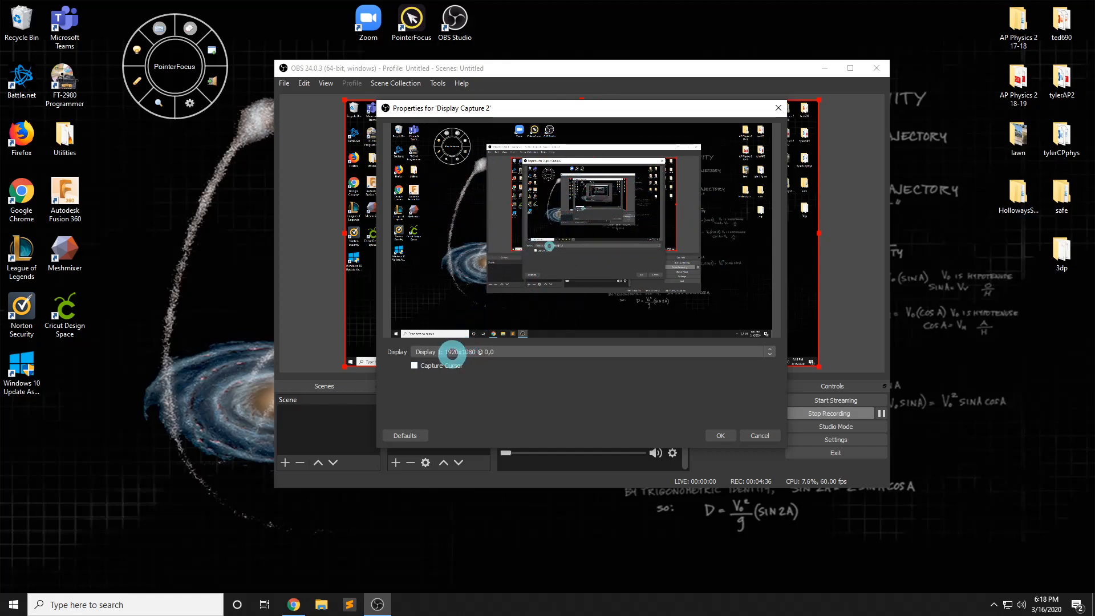
pyautogui.click(414, 366)
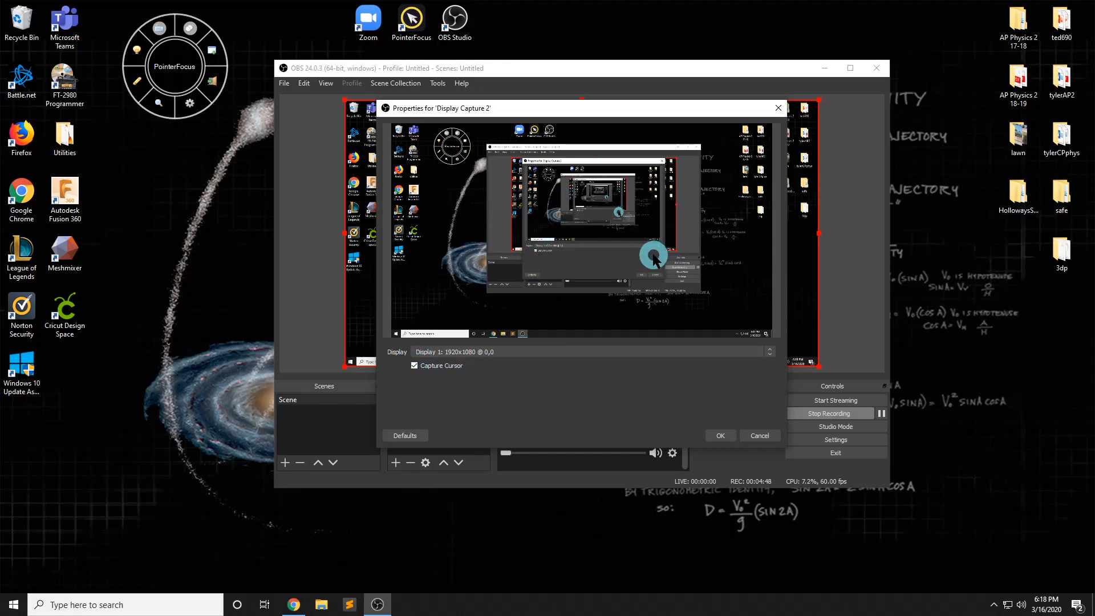
pyautogui.click(719, 433)
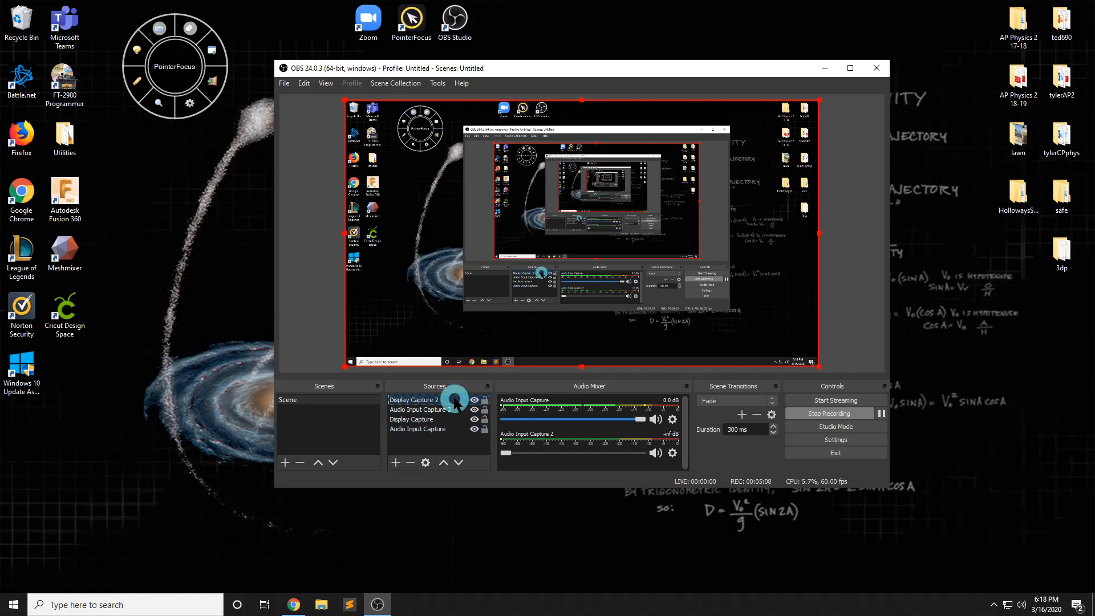
# Step: Remove the Display Capture 2 and Audio Input Capture 2 sources from the scene
pyautogui.press('Delete')
pyautogui.click(626, 295)
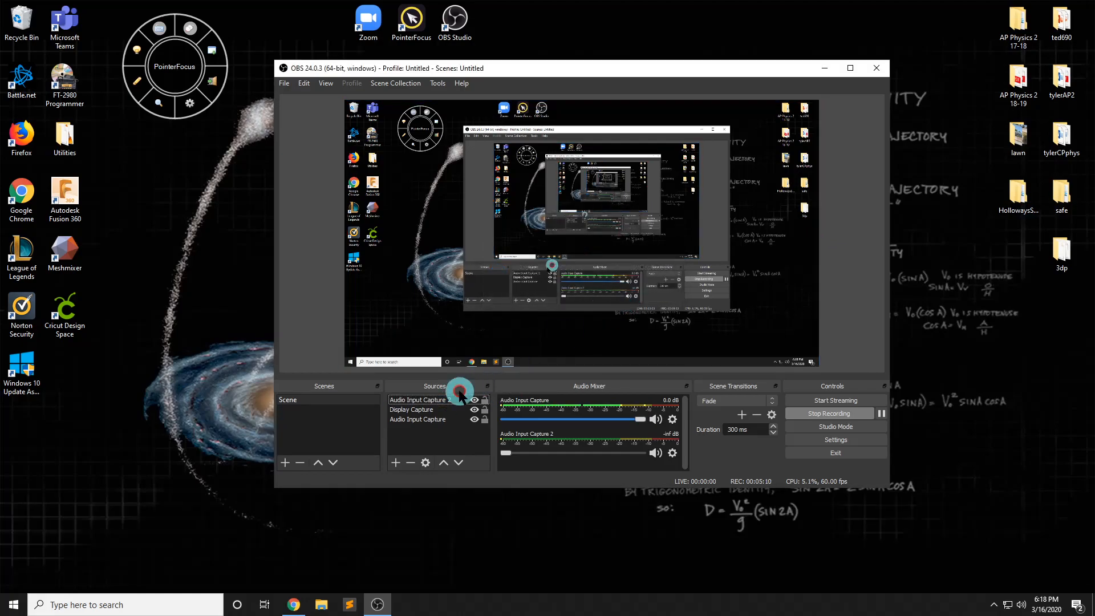
pyautogui.press('Delete')
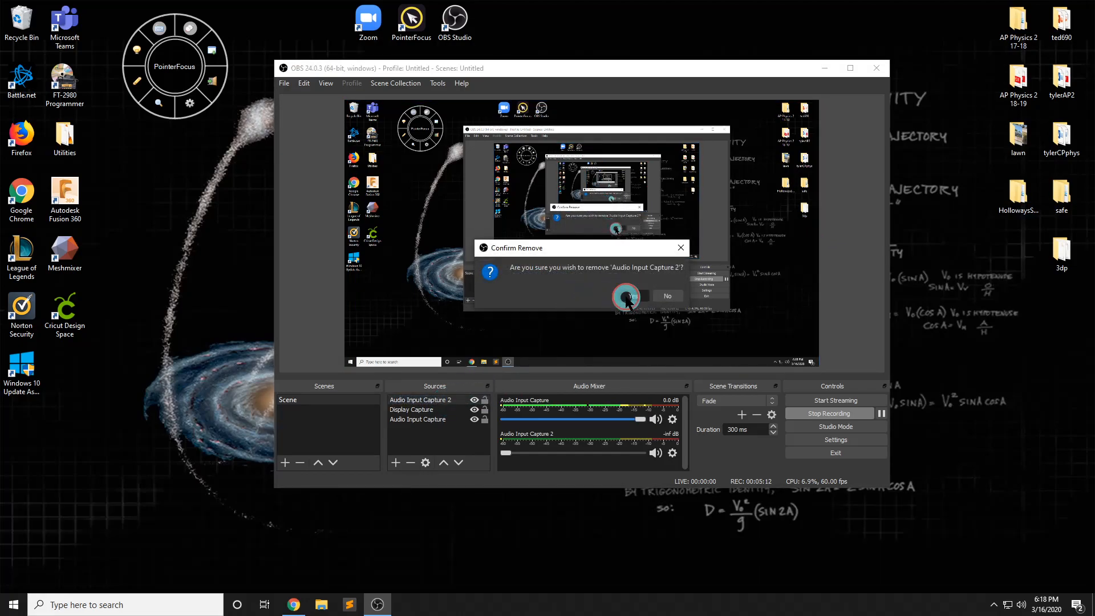
pyautogui.click(629, 296)
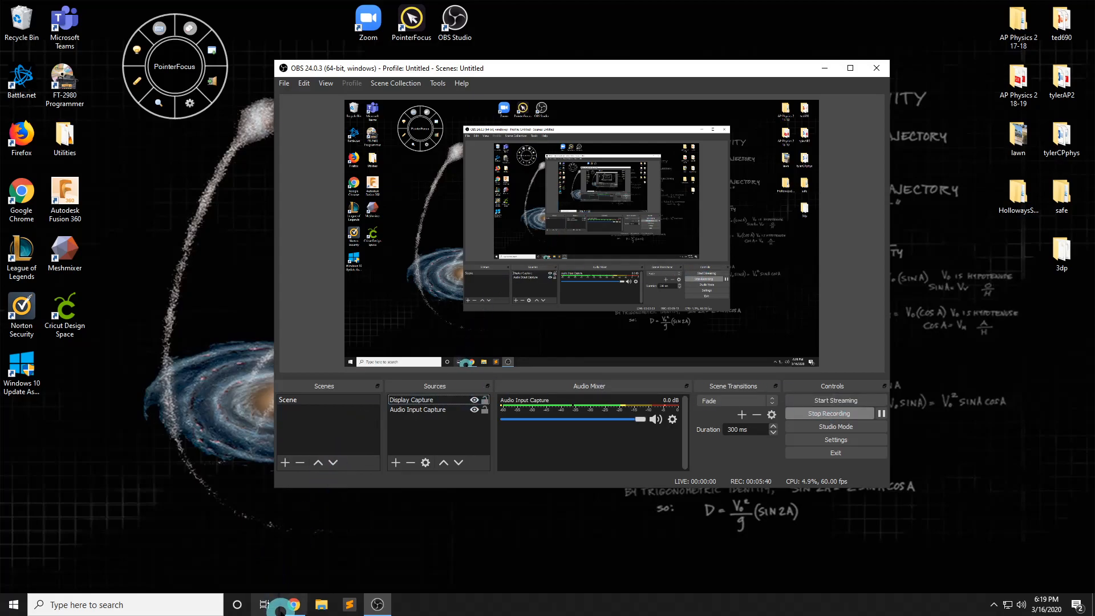
# Step: Switch to Chrome, reset and run the Collision Carts elastic collision simulation, and minimize the browser
pyautogui.click(294, 604)
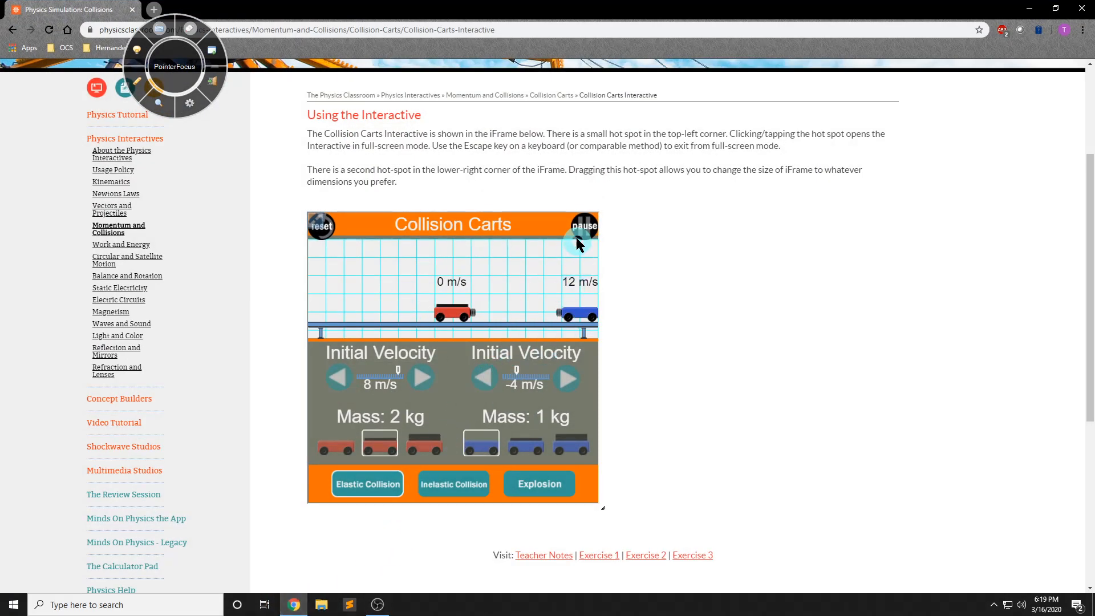
pyautogui.click(327, 233)
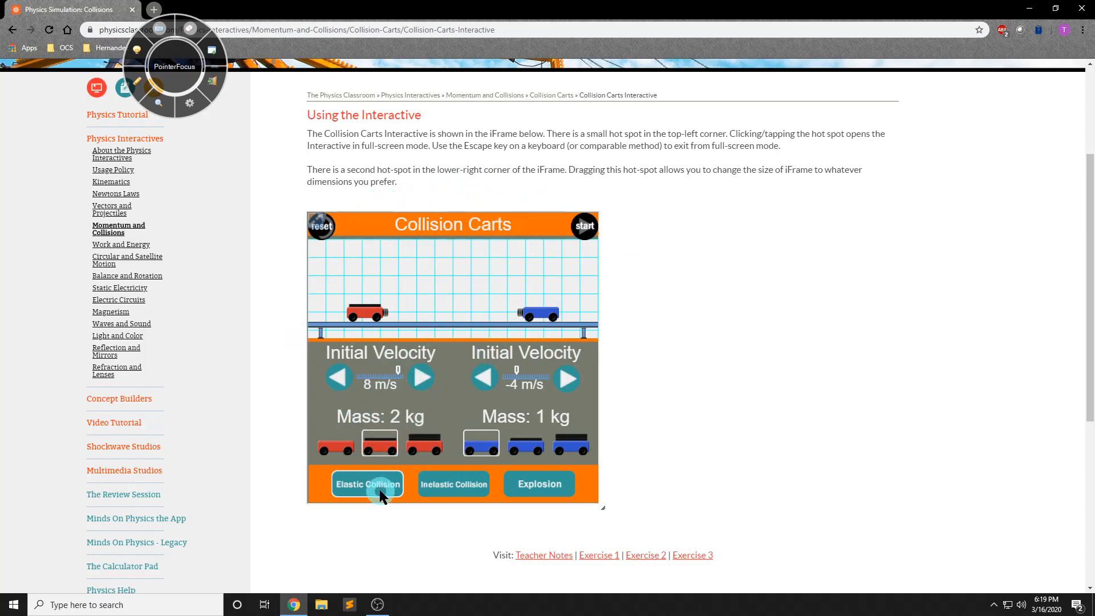
pyautogui.click(585, 226)
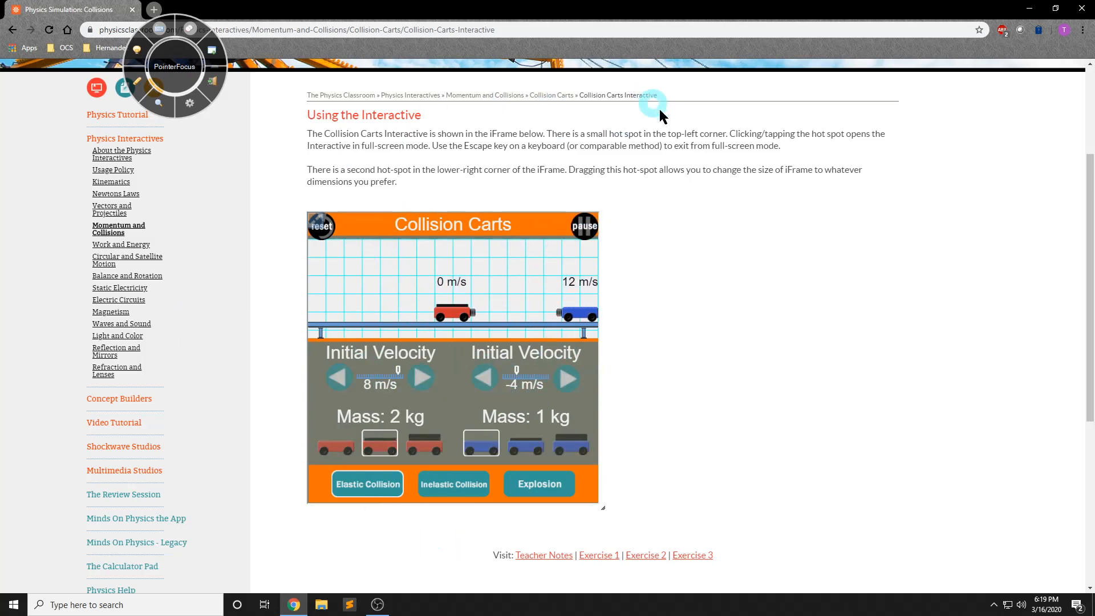
pyautogui.click(1030, 11)
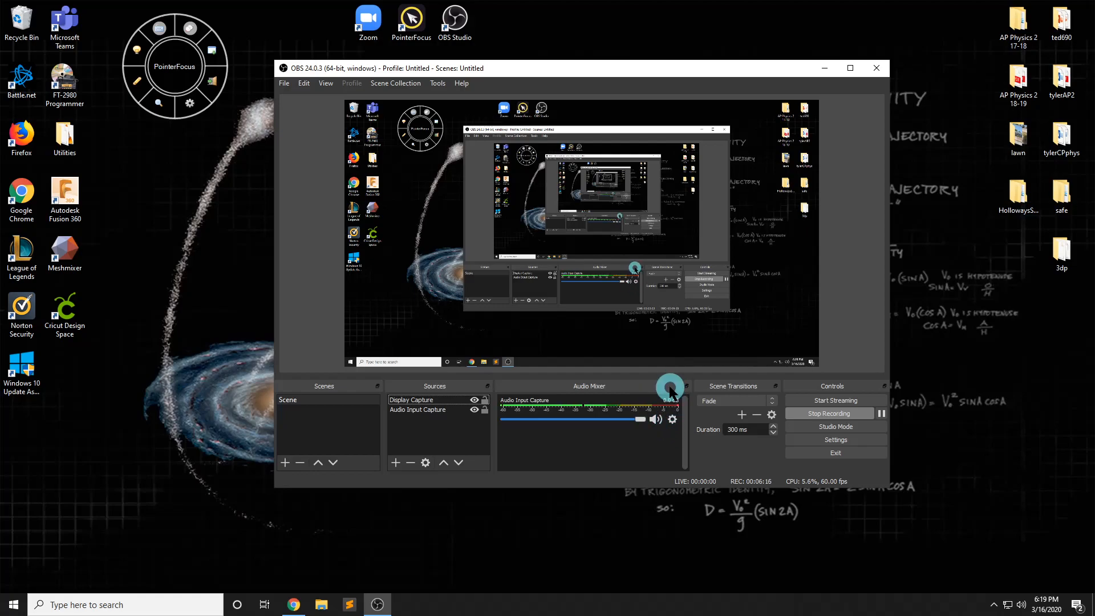
# Step: Open the audio filters of Audio Input Capture and add a Gain filter with the default name
pyautogui.click(672, 419)
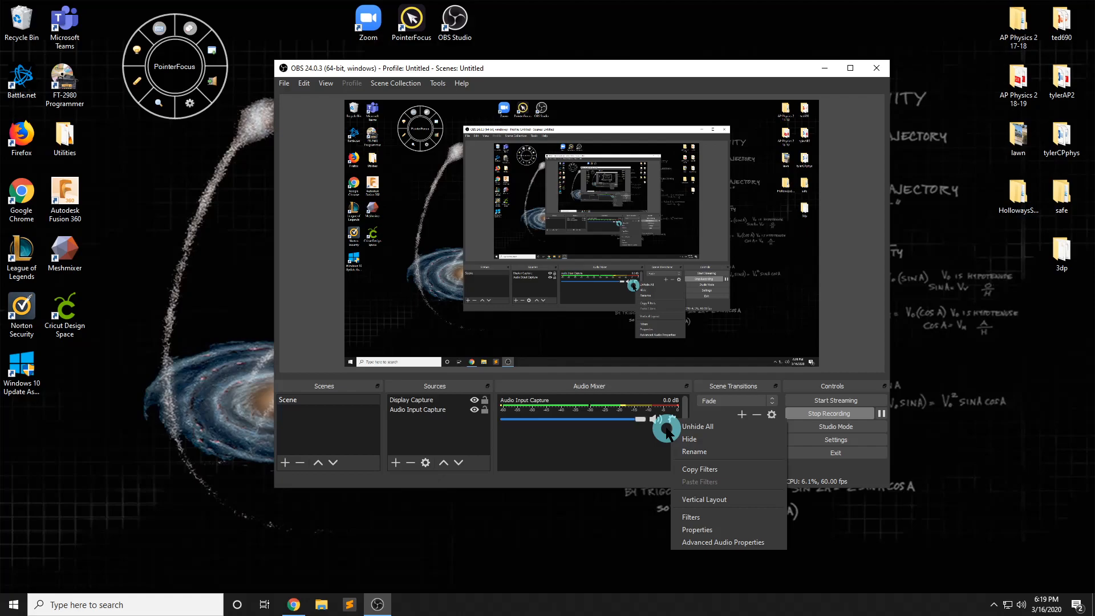
pyautogui.click(668, 432)
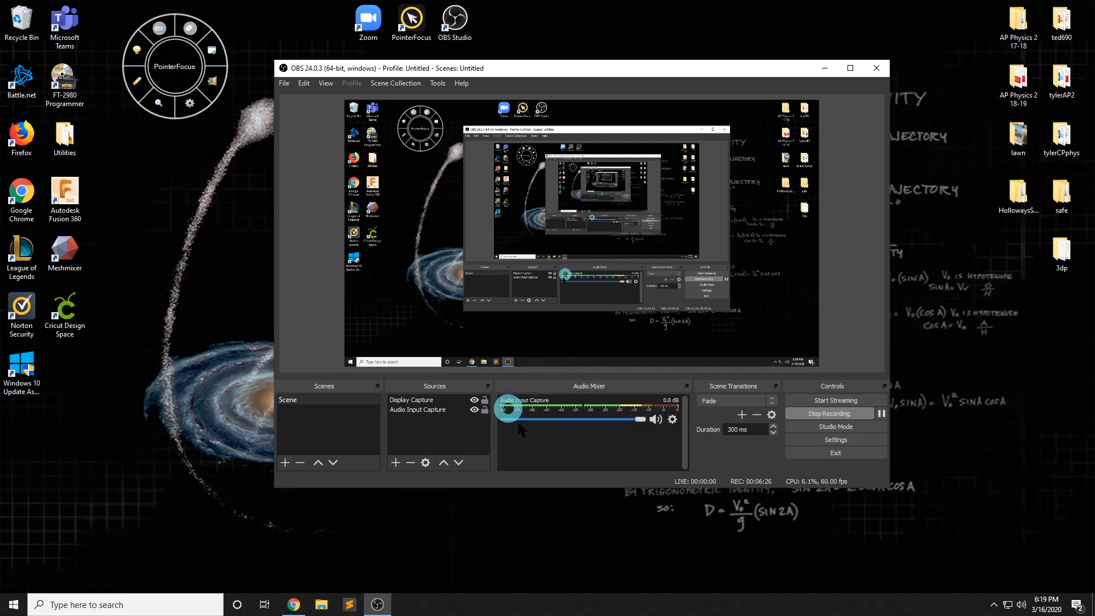
pyautogui.click(674, 423)
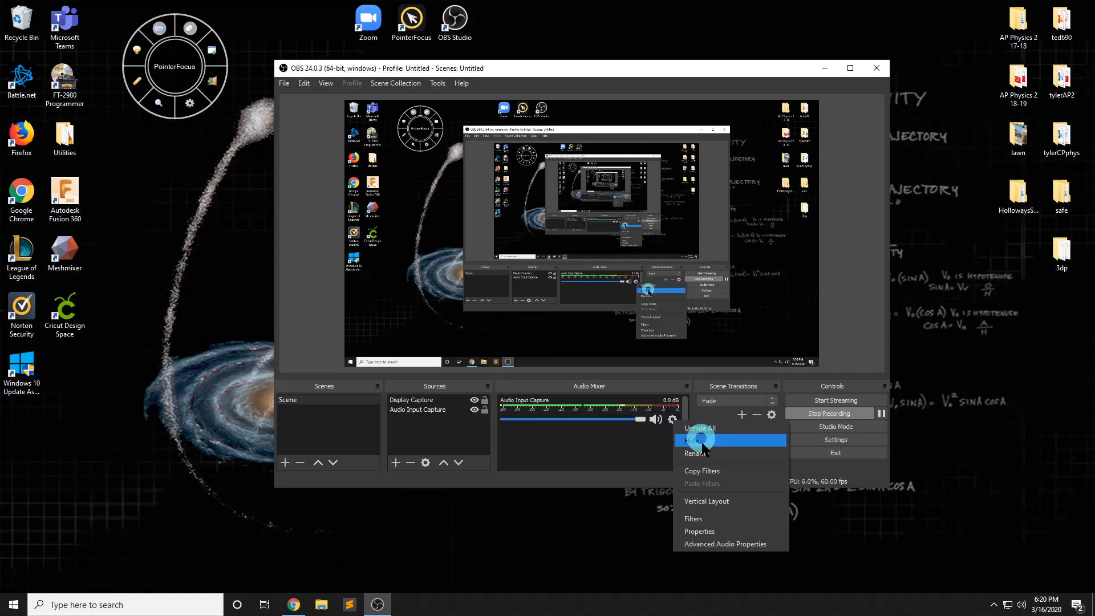
pyautogui.click(711, 520)
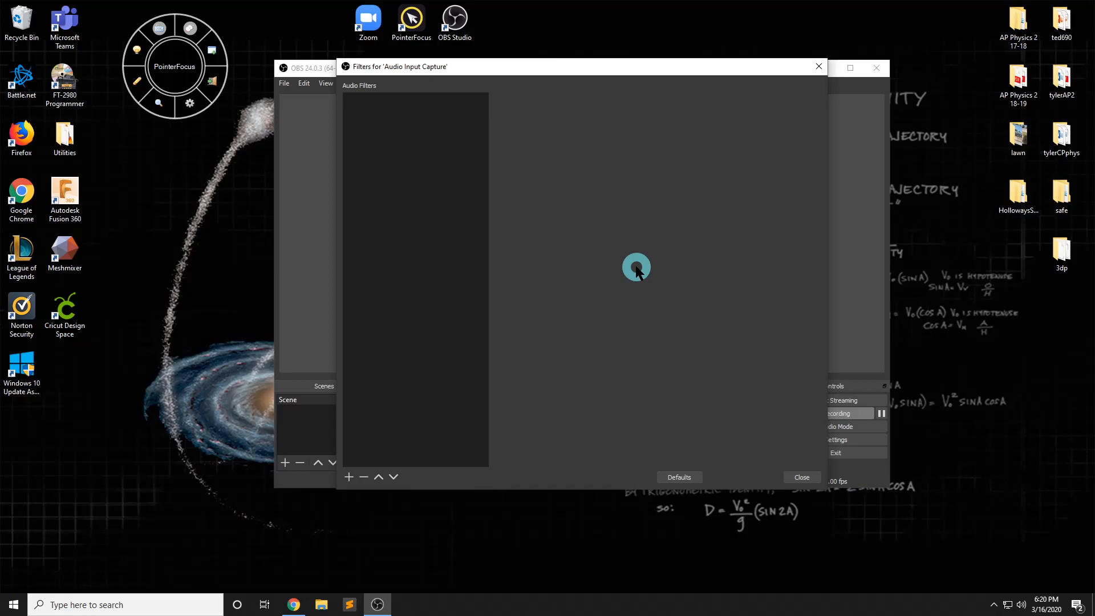
pyautogui.click(348, 476)
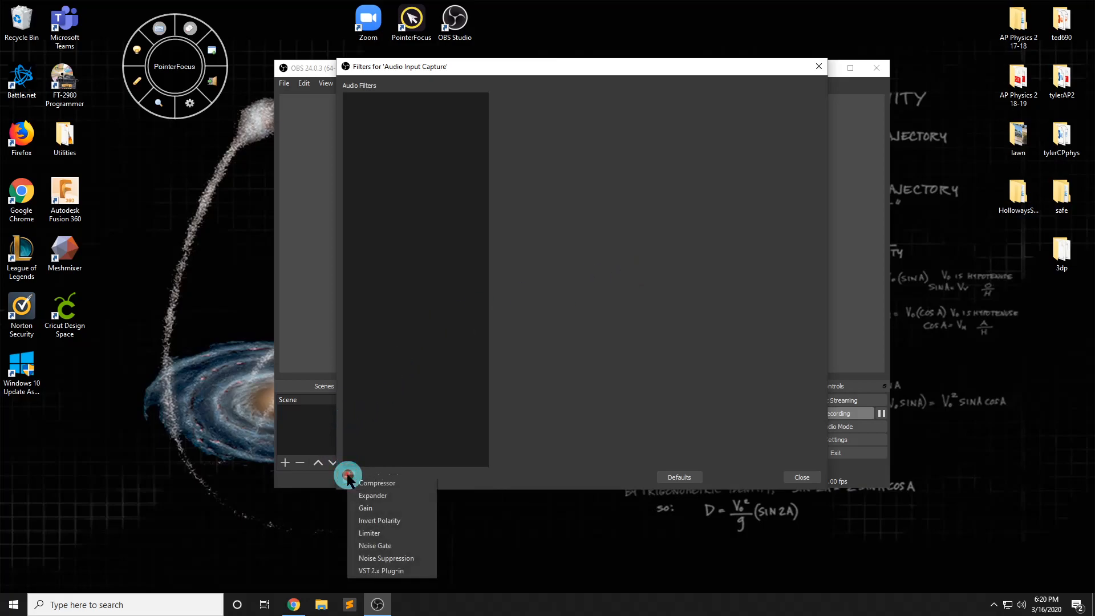
pyautogui.click(402, 511)
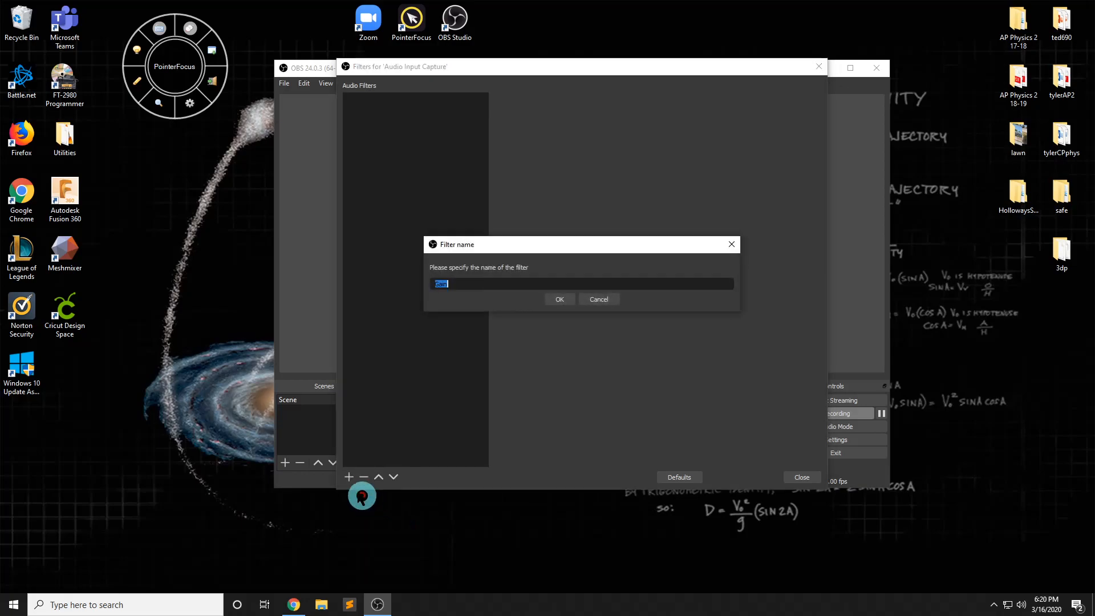
pyautogui.click(552, 298)
# Step: Add a Noise Gate filter and a Noise Suppression filter to Audio Input Capture, keeping their default names
pyautogui.click(349, 477)
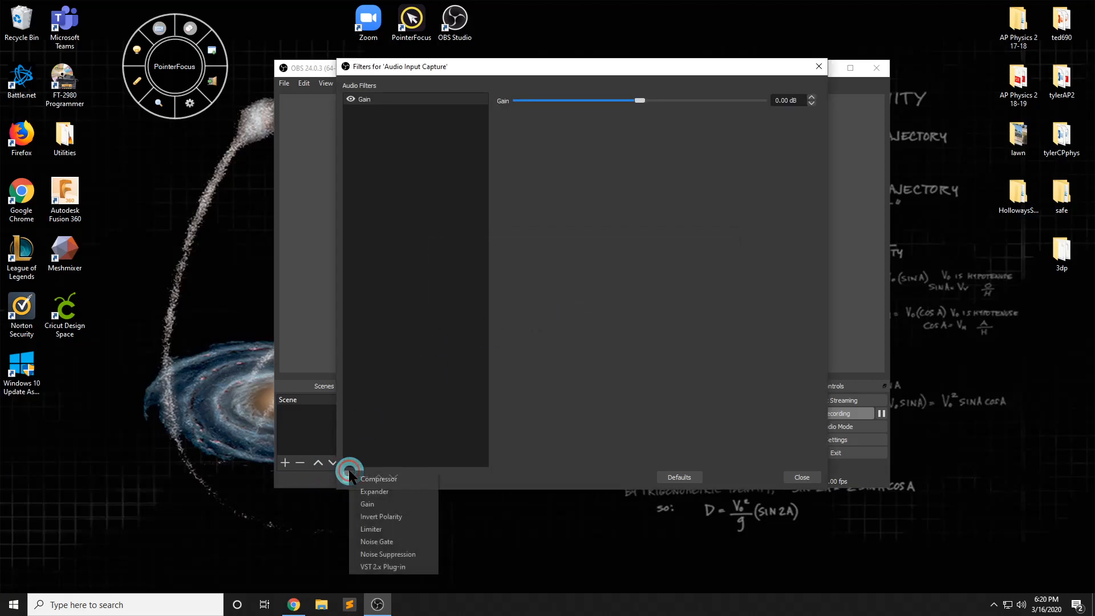
pyautogui.click(378, 541)
pyautogui.click(564, 301)
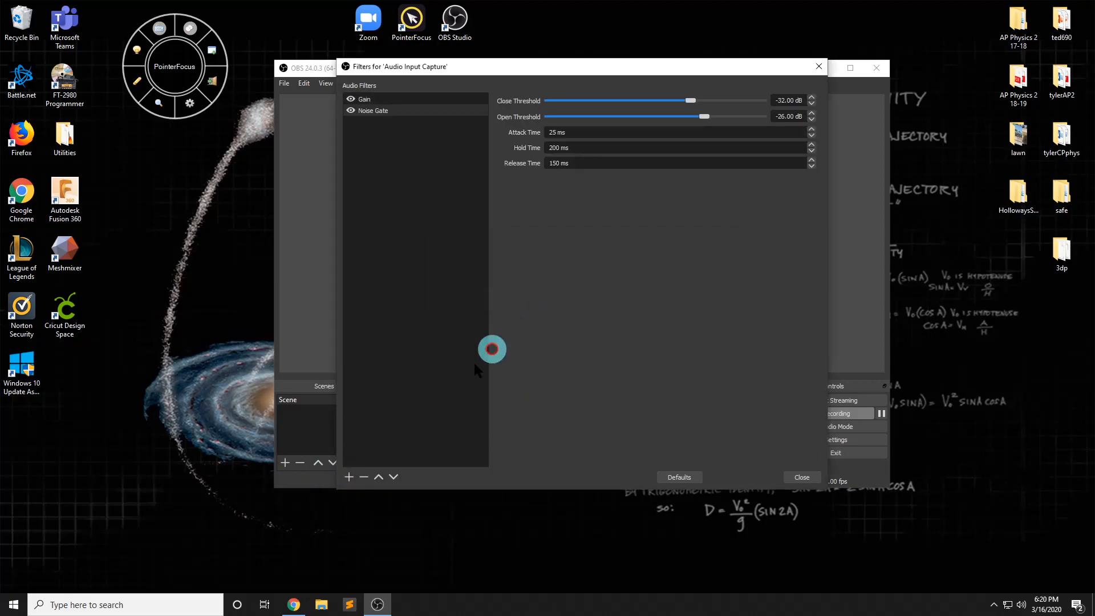
pyautogui.click(349, 477)
pyautogui.click(377, 562)
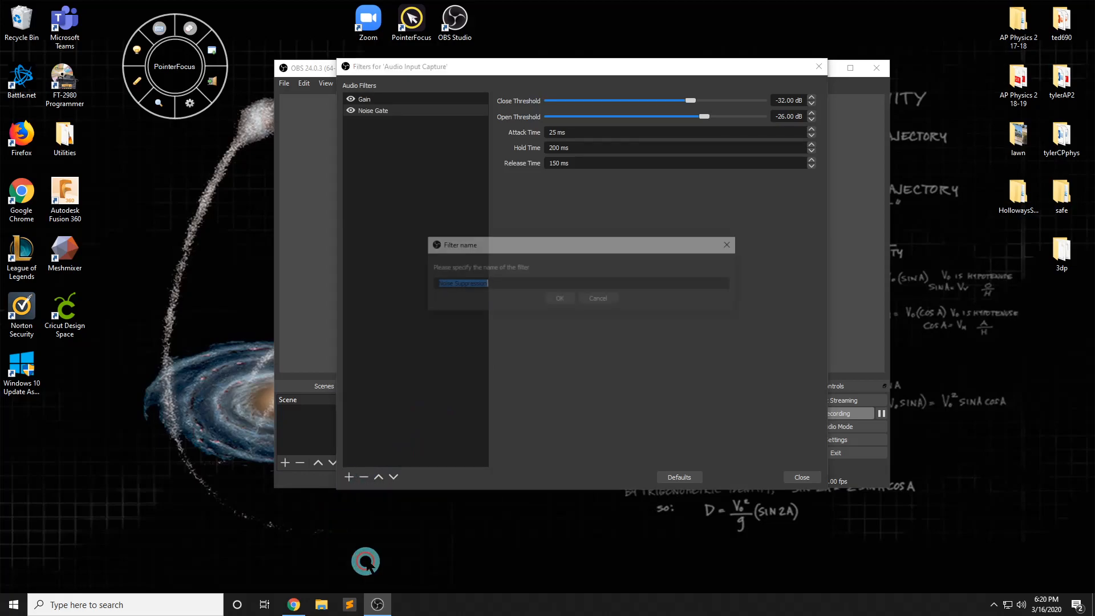
pyautogui.click(556, 299)
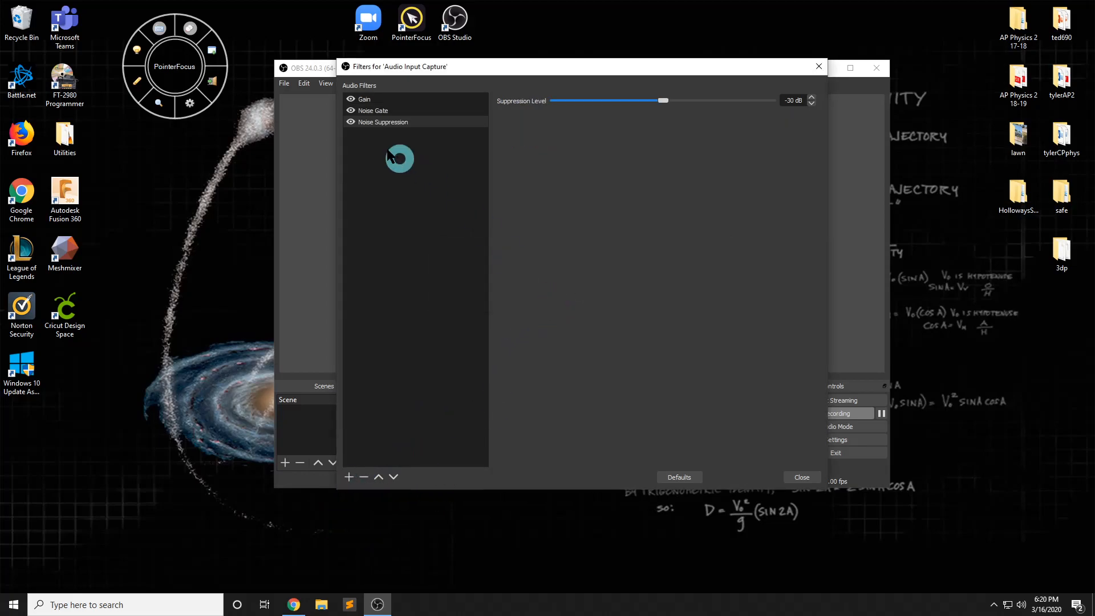
# Step: Review the Gain, Noise Gate and Noise Suppression filter settings of Audio Input Capture and close the filters window
pyautogui.click(364, 102)
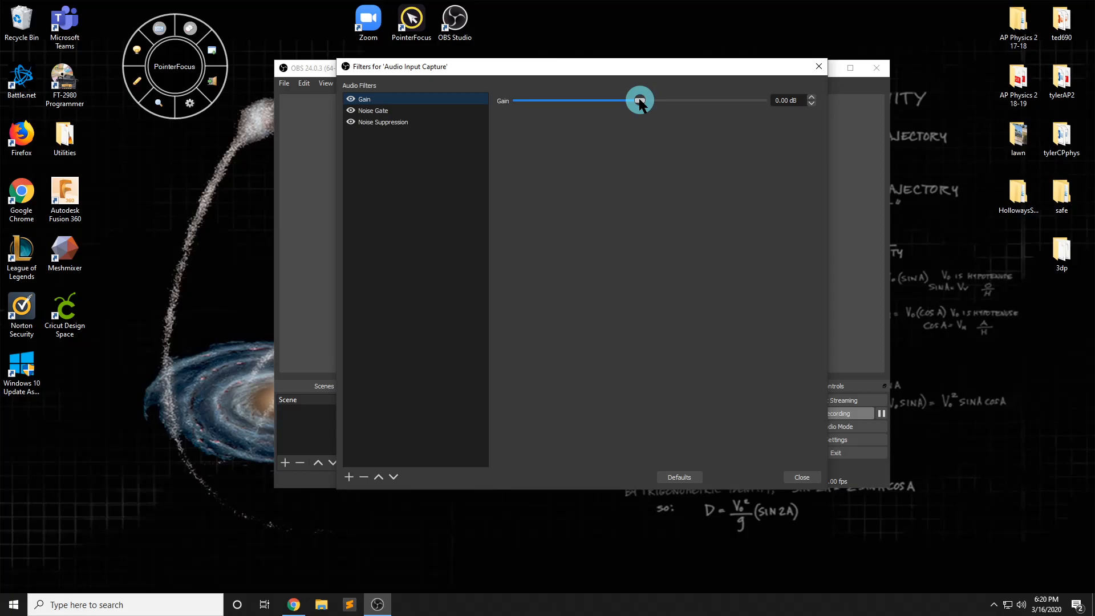
pyautogui.click(388, 112)
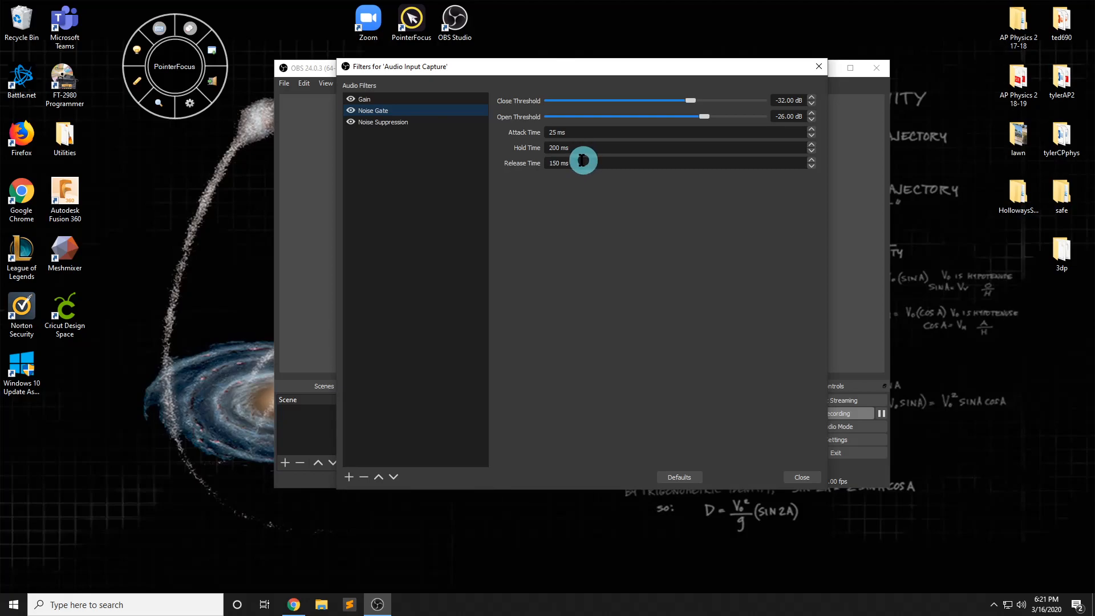
pyautogui.click(392, 123)
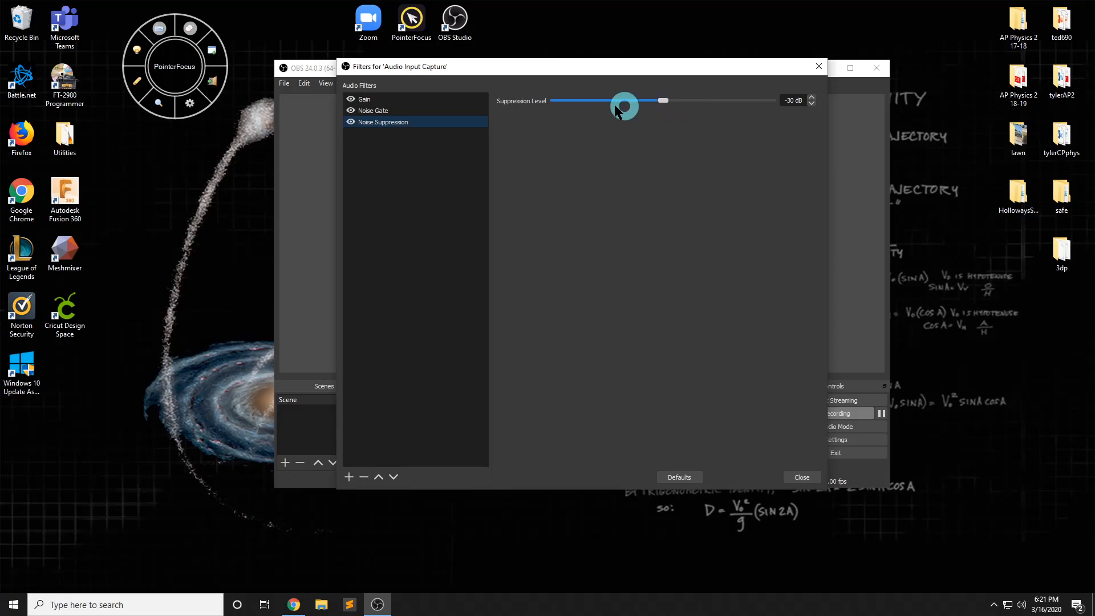
pyautogui.click(379, 111)
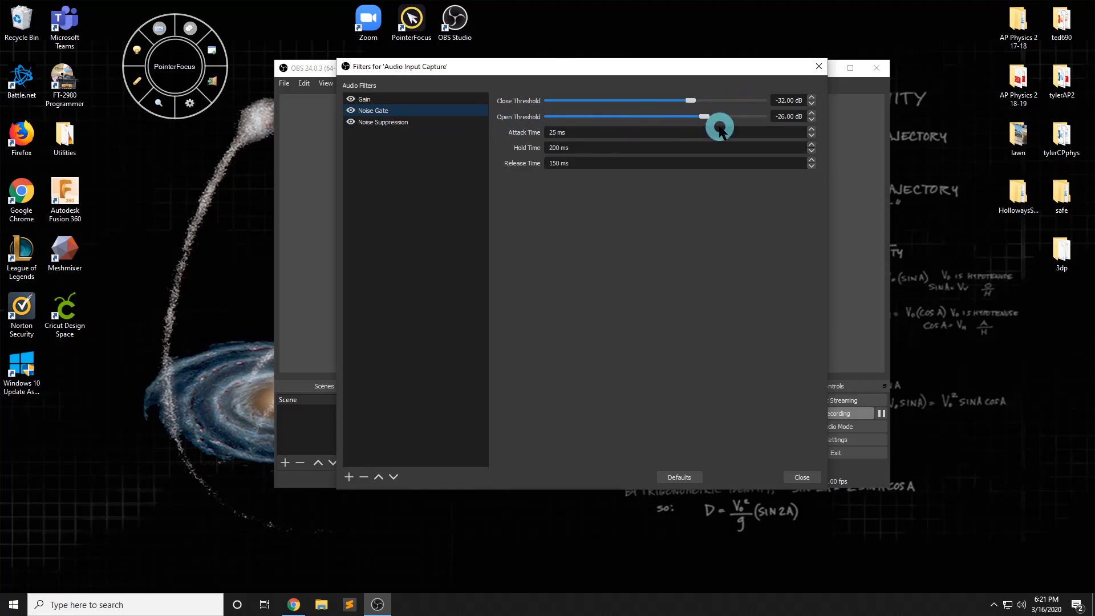
pyautogui.click(799, 480)
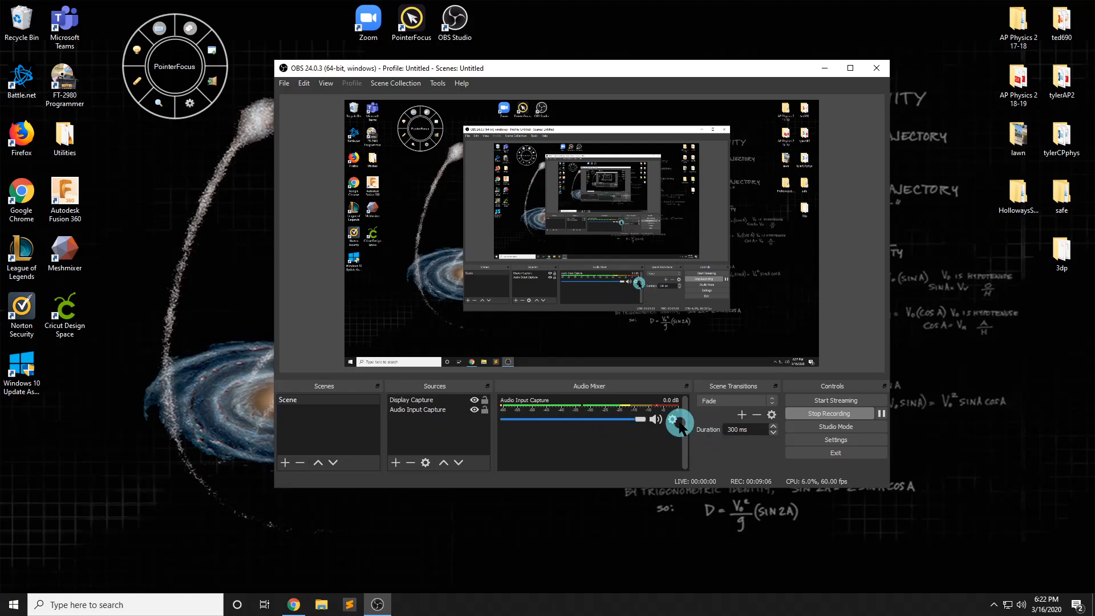
# Step: Select the Display Capture source in the preview, try moving and scaling it, and return it to filling the canvas
pyautogui.click(675, 165)
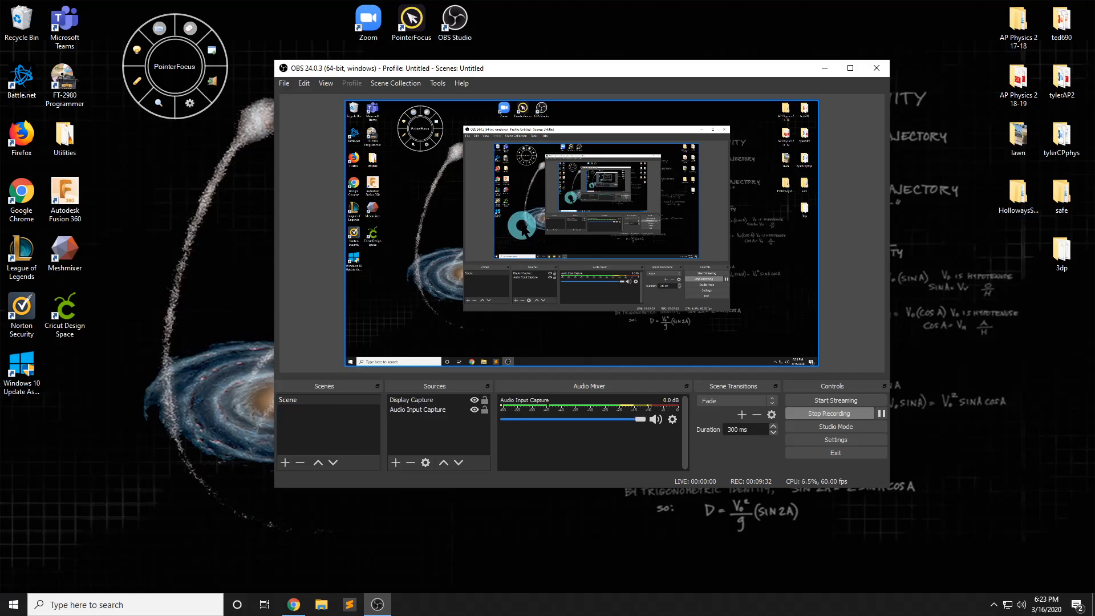
pyautogui.moveTo(522, 246); pyautogui.dragTo(575, 283)
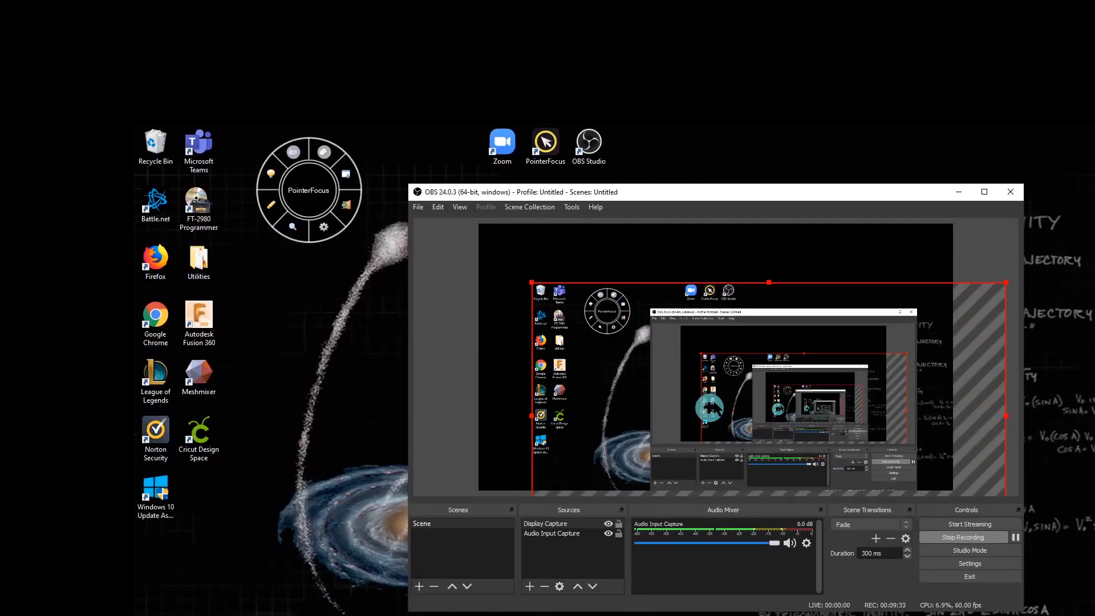
pyautogui.moveTo(711, 408); pyautogui.dragTo(653, 353)
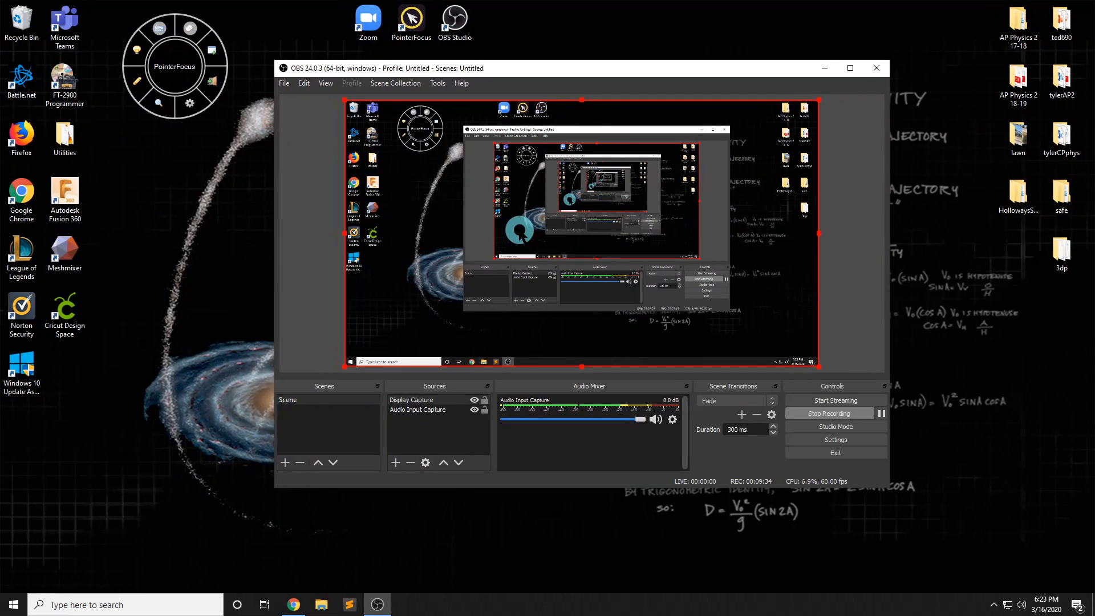
pyautogui.moveTo(555, 208); pyautogui.dragTo(675, 206)
pyautogui.moveTo(953, 207); pyautogui.dragTo(556, 217)
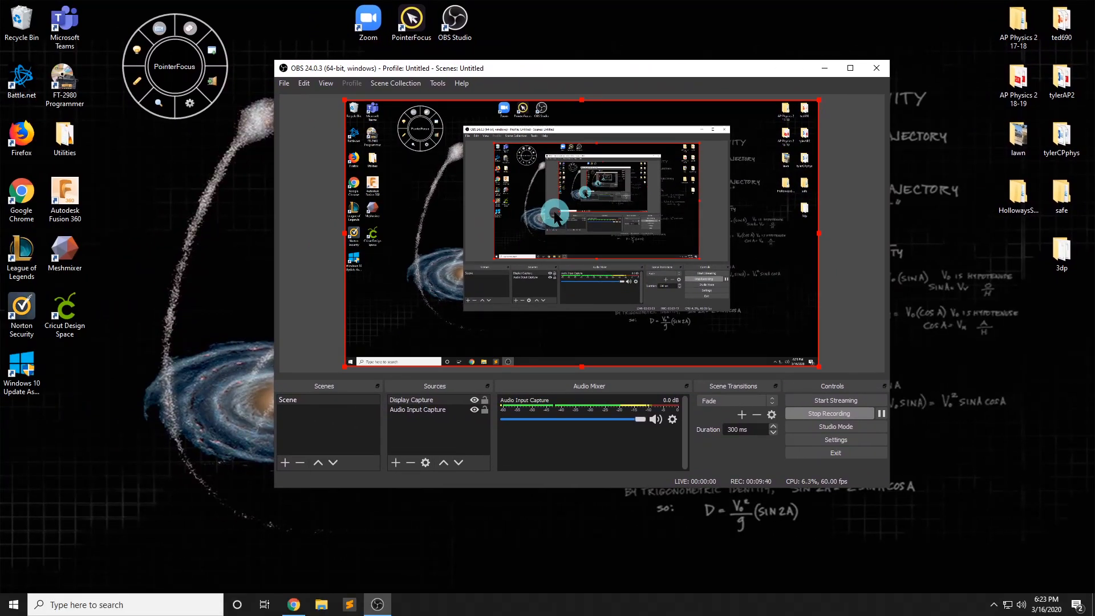
pyautogui.moveTo(818, 97); pyautogui.dragTo(581, 242)
pyautogui.moveTo(286, 435); pyautogui.dragTo(817, 124)
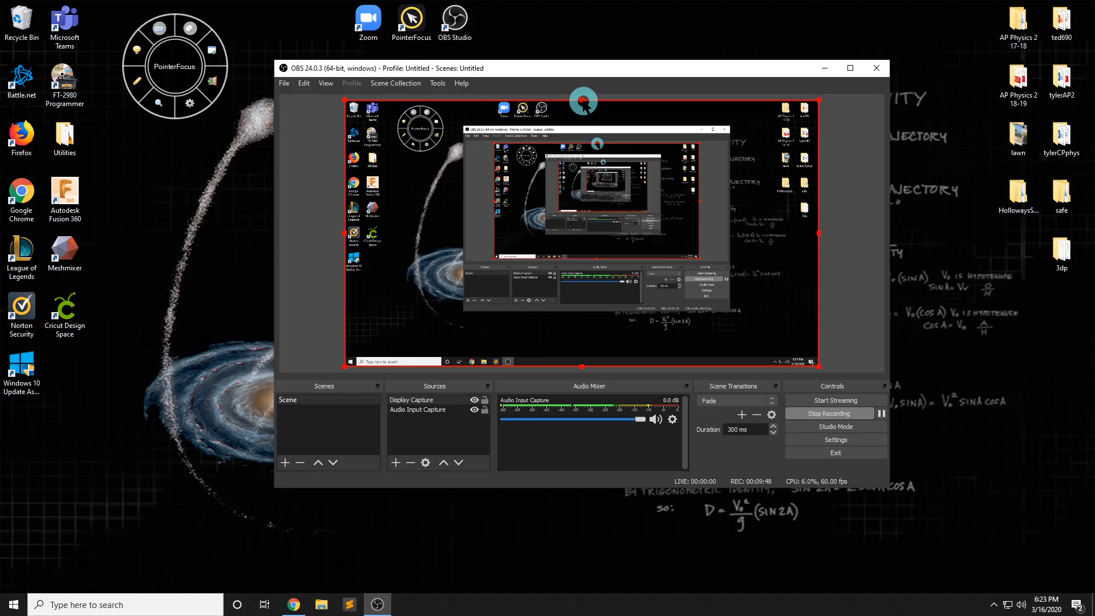
# Step: Crop the upper and left edges of the Display Capture source and restore both edges to the full canvas
pyautogui.press('alt')
pyautogui.moveTo(582, 100); pyautogui.dragTo(575, 171)
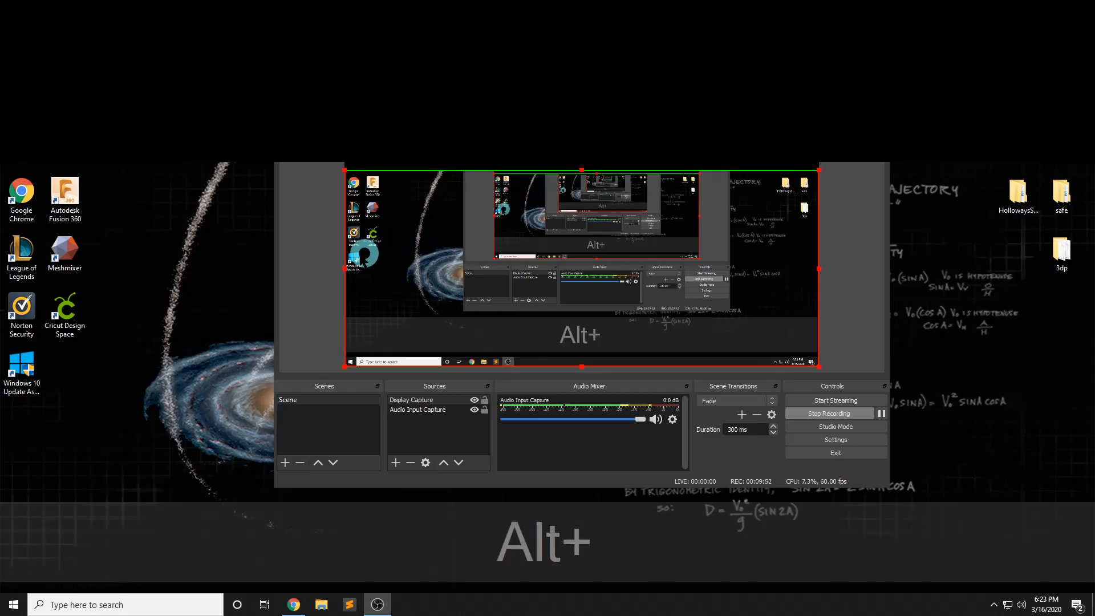
pyautogui.moveTo(343, 270); pyautogui.dragTo(558, 259)
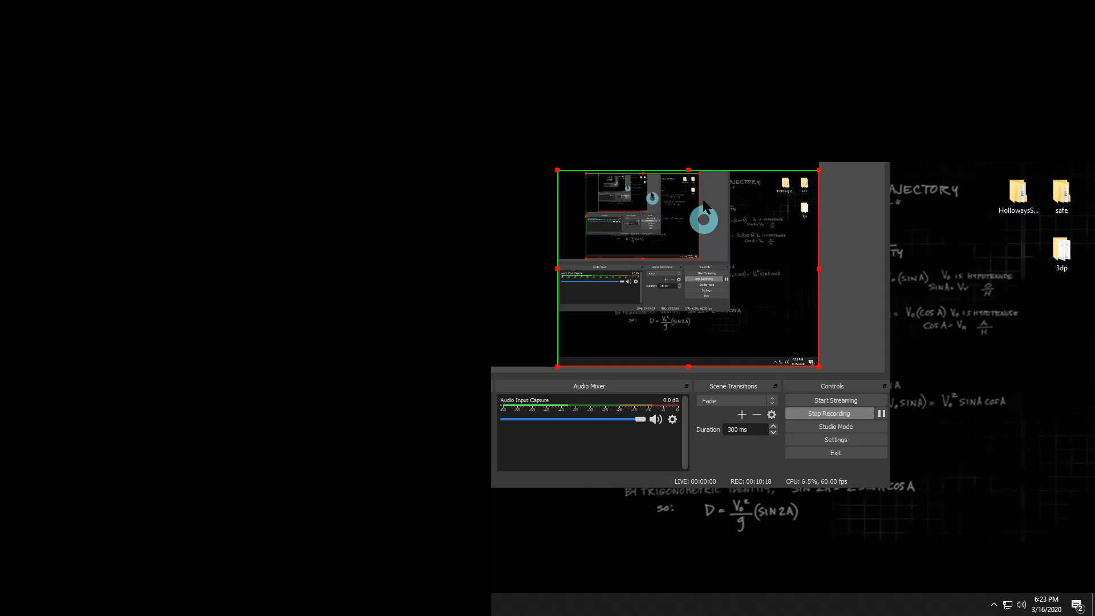
pyautogui.moveTo(690, 171); pyautogui.dragTo(688, 102)
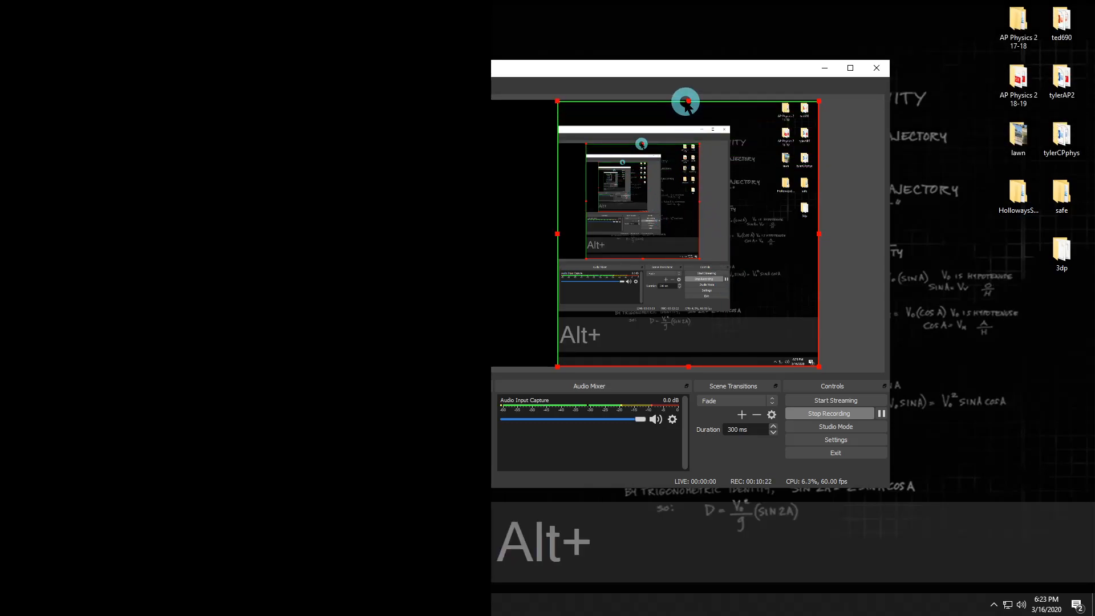
pyautogui.moveTo(557, 234); pyautogui.dragTo(349, 238)
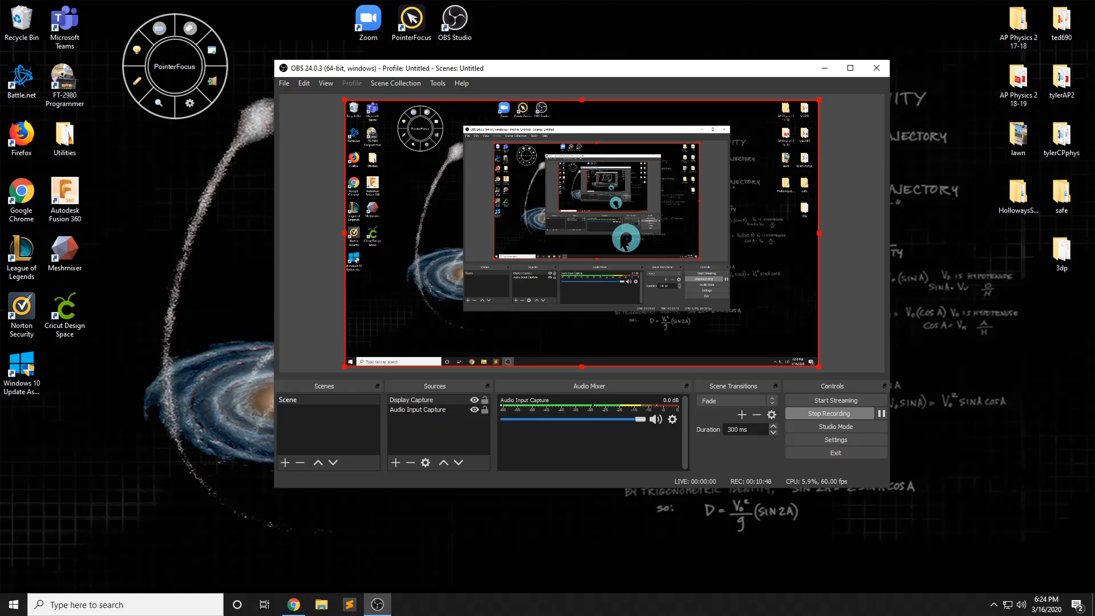
# Step: Show the recordings folder, look over the saved .mkv files in Videos, and close the folder window
pyautogui.click(283, 84)
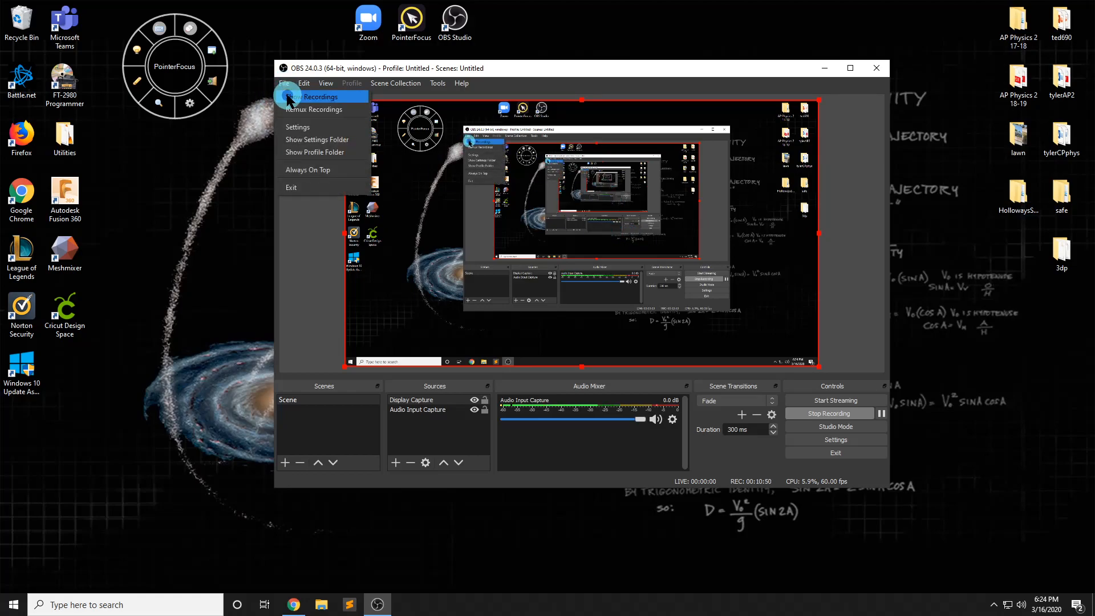
pyautogui.click(303, 97)
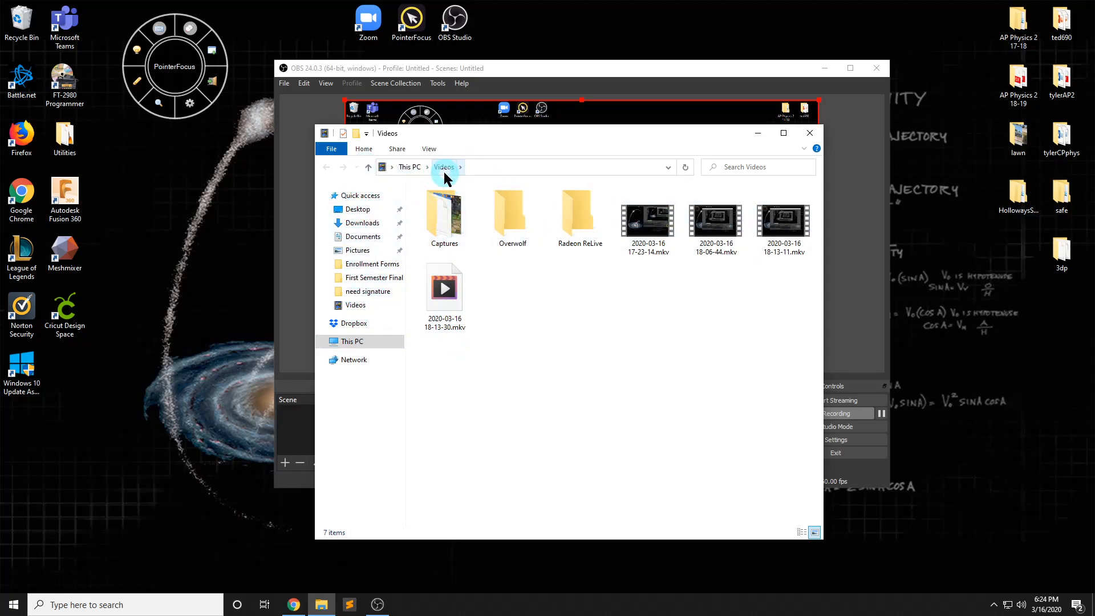
pyautogui.click(656, 236)
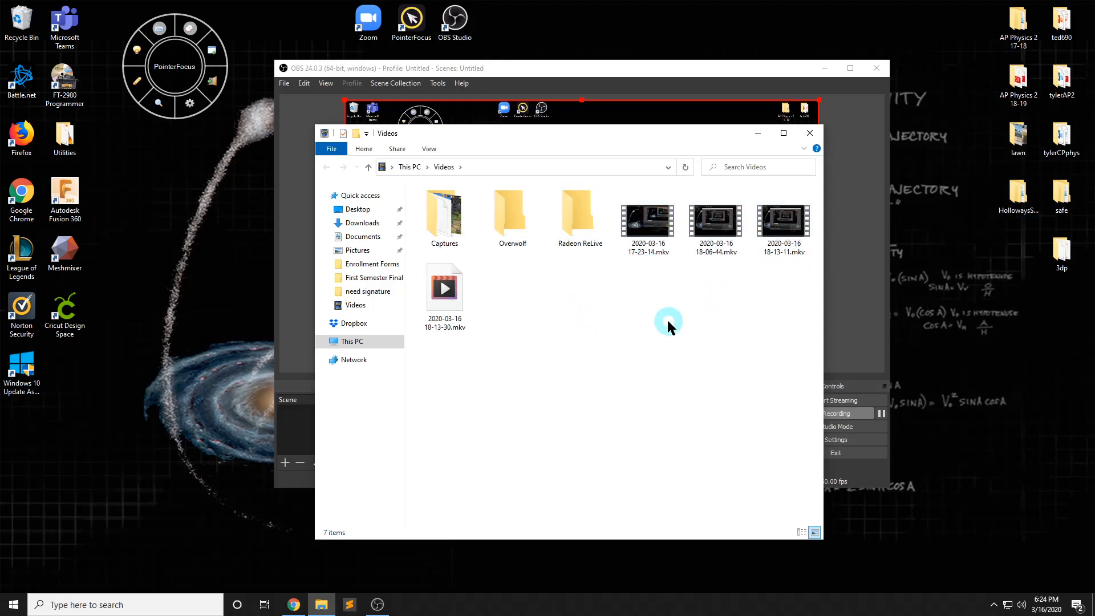
pyautogui.click(809, 135)
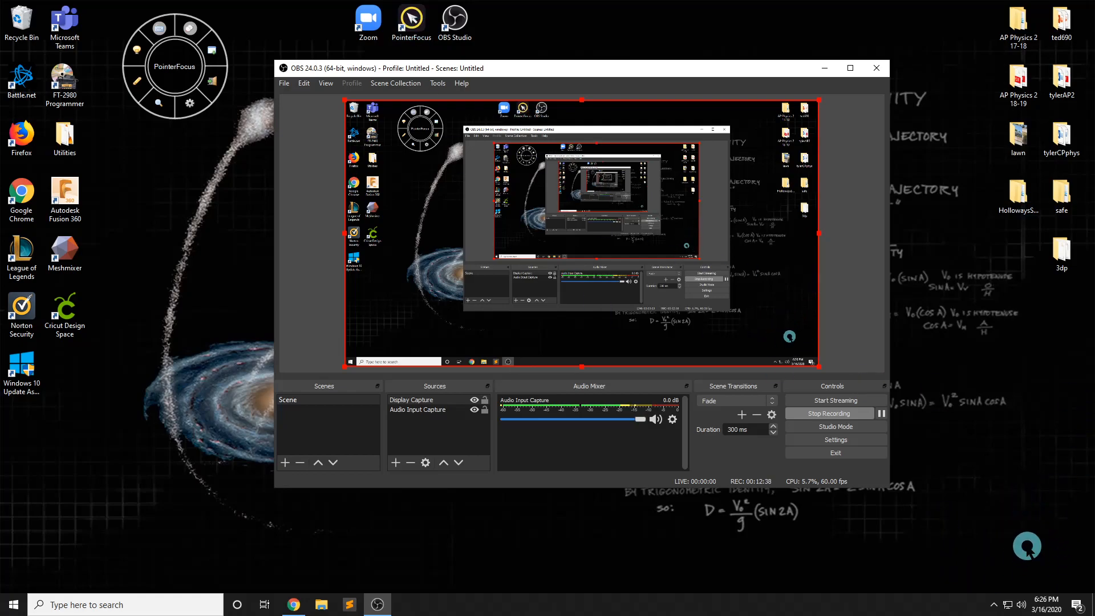
# Step: Open the PointerFocus options and change the cursor highlight color to light red
pyautogui.click(411, 20)
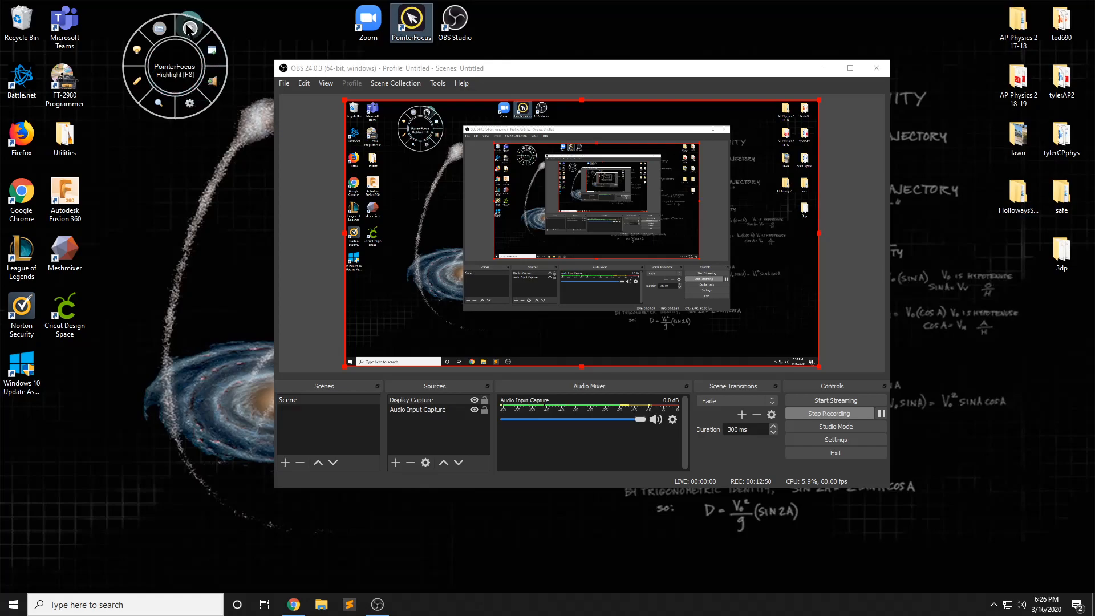
pyautogui.click(190, 103)
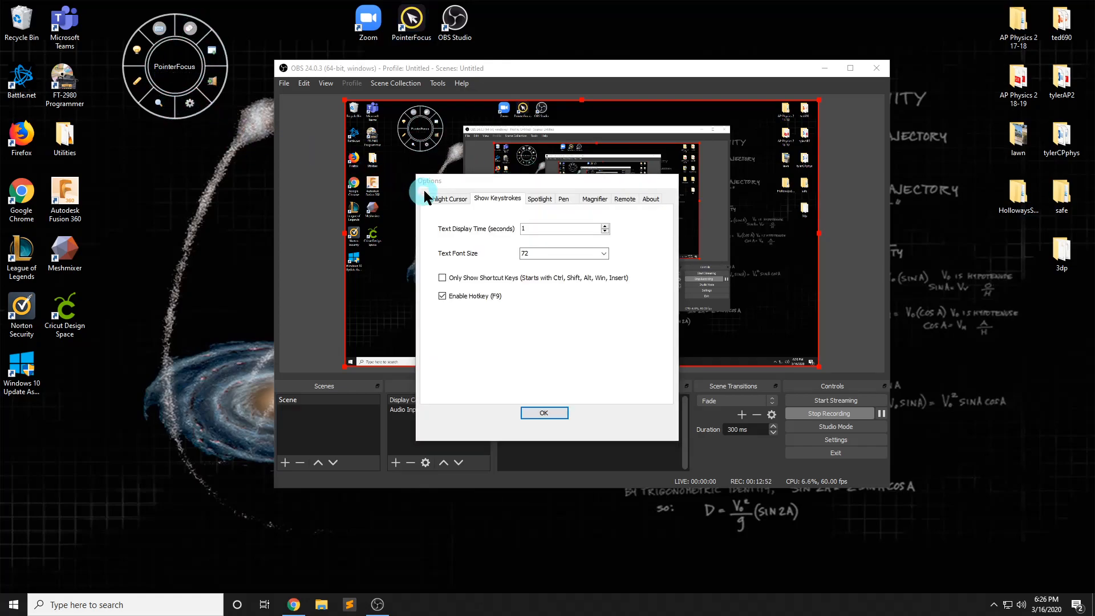
pyautogui.click(444, 199)
pyautogui.click(461, 221)
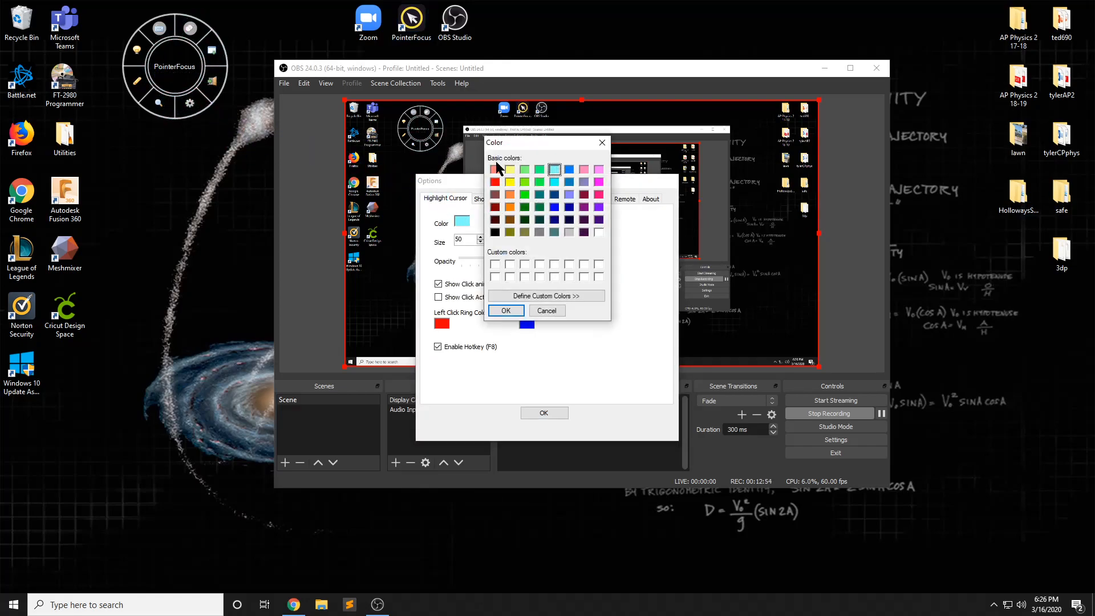
pyautogui.click(496, 169)
pyautogui.click(506, 310)
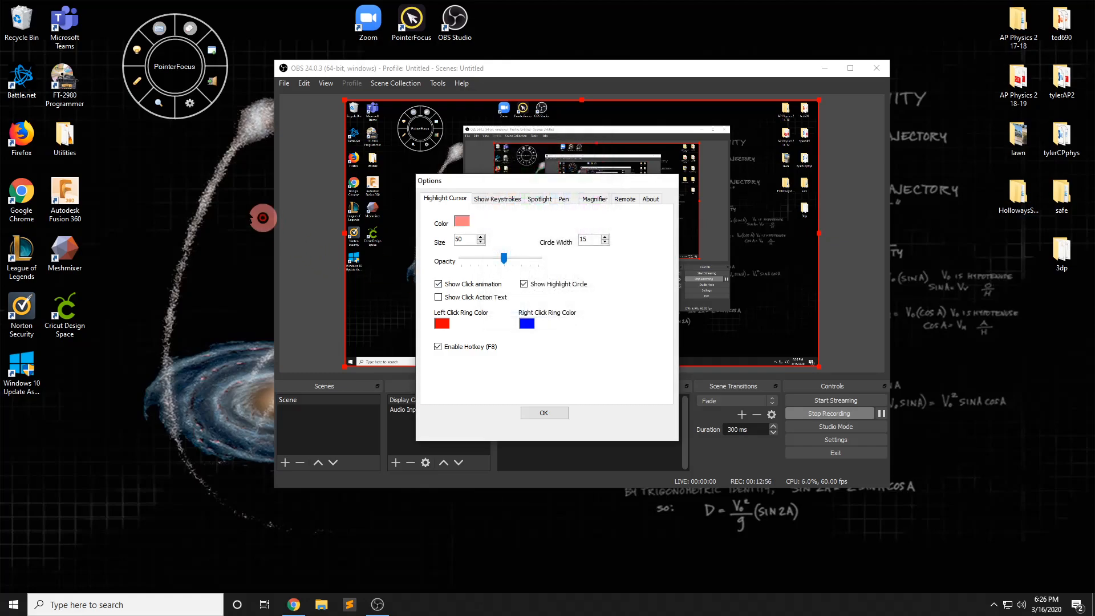
# Step: Set the cursor highlight size to 200 and the circle width to 30, and adjust its opacity to about the middle
pyautogui.click(470, 239)
pyautogui.write('200')
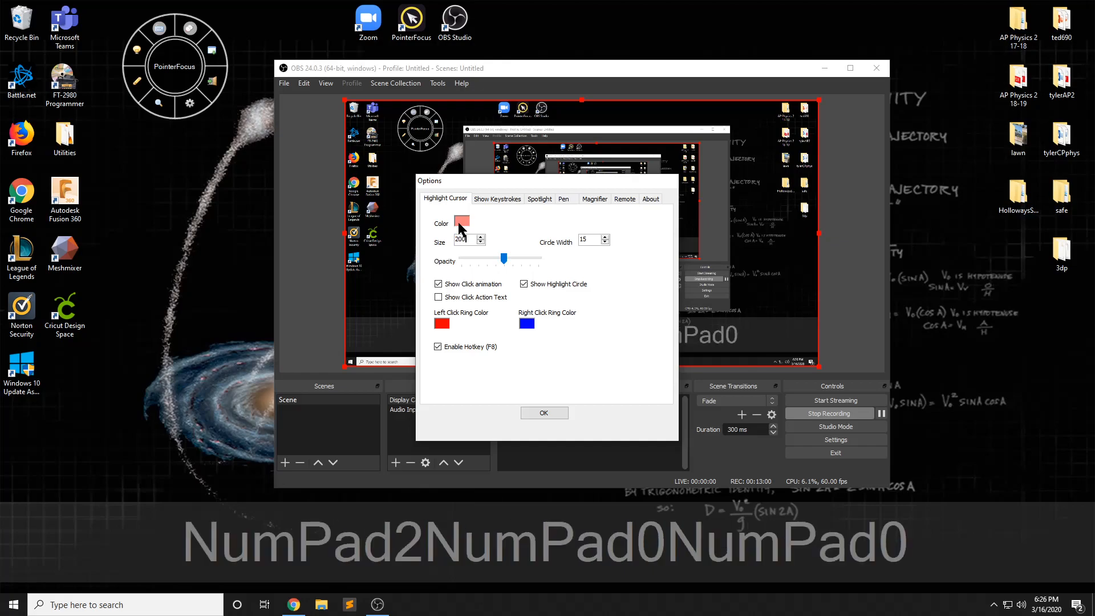
pyautogui.doubleClick(584, 239)
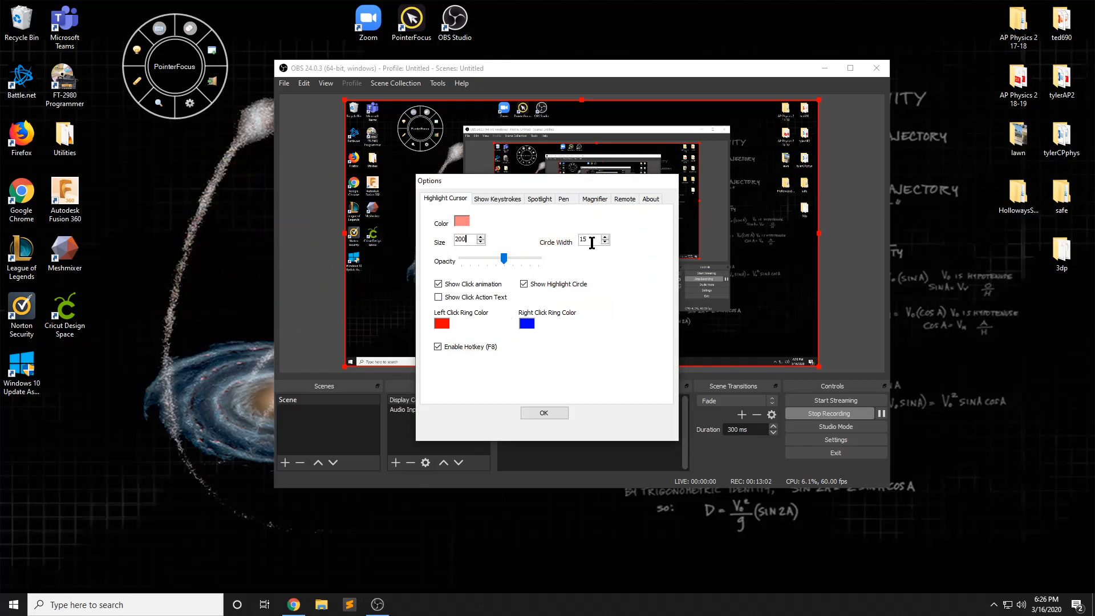
pyautogui.write('30')
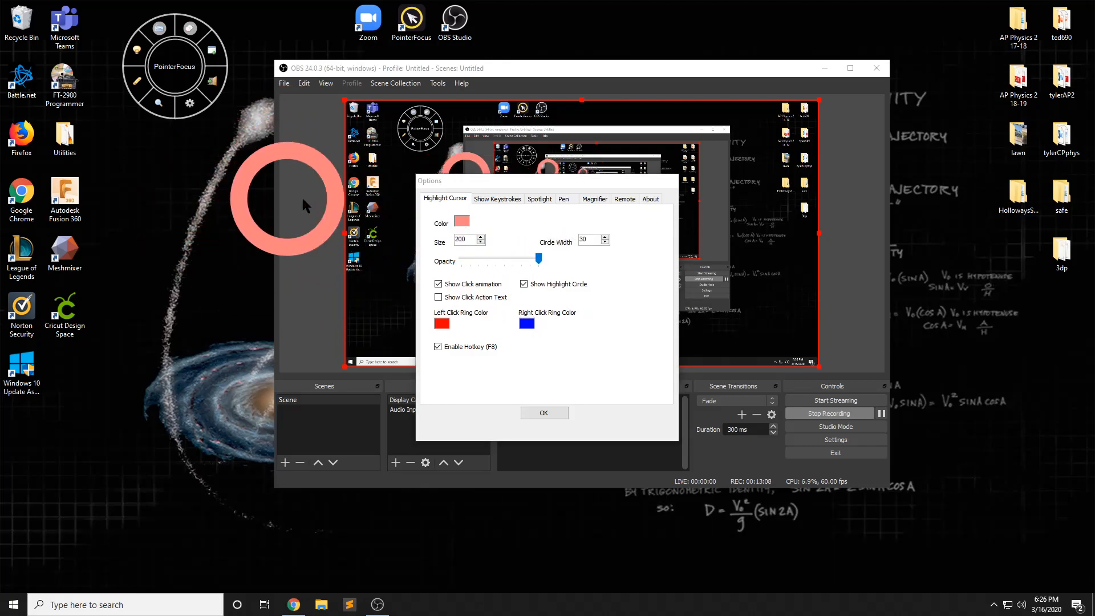
pyautogui.moveTo(532, 258); pyautogui.dragTo(496, 262)
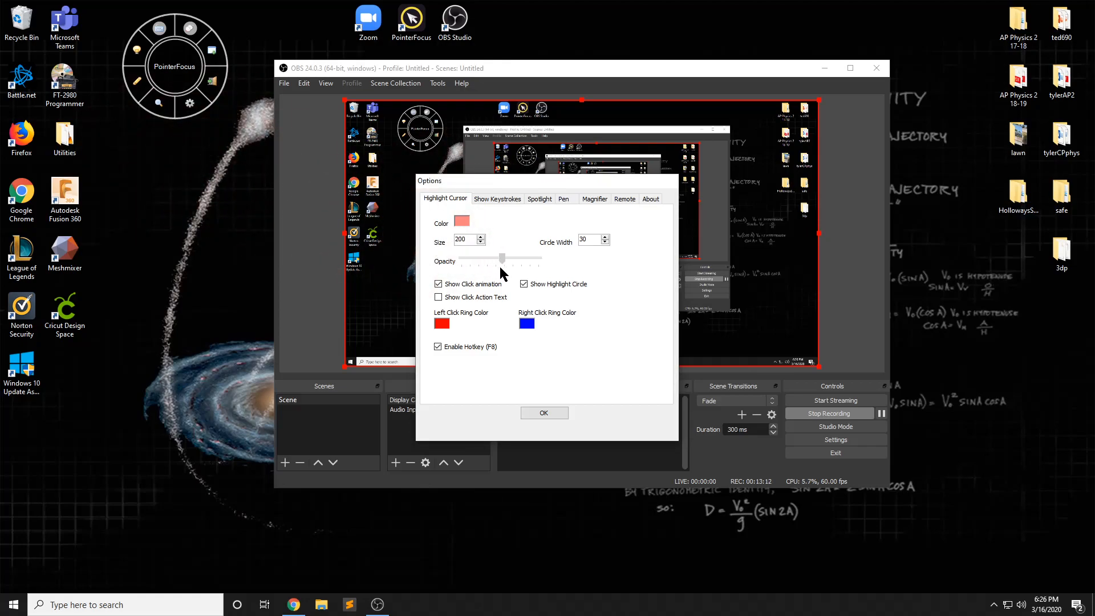
# Step: Set the cursor highlight to light cyan with size 50 and circle width 15, and test the right and left click animations
pyautogui.click(463, 220)
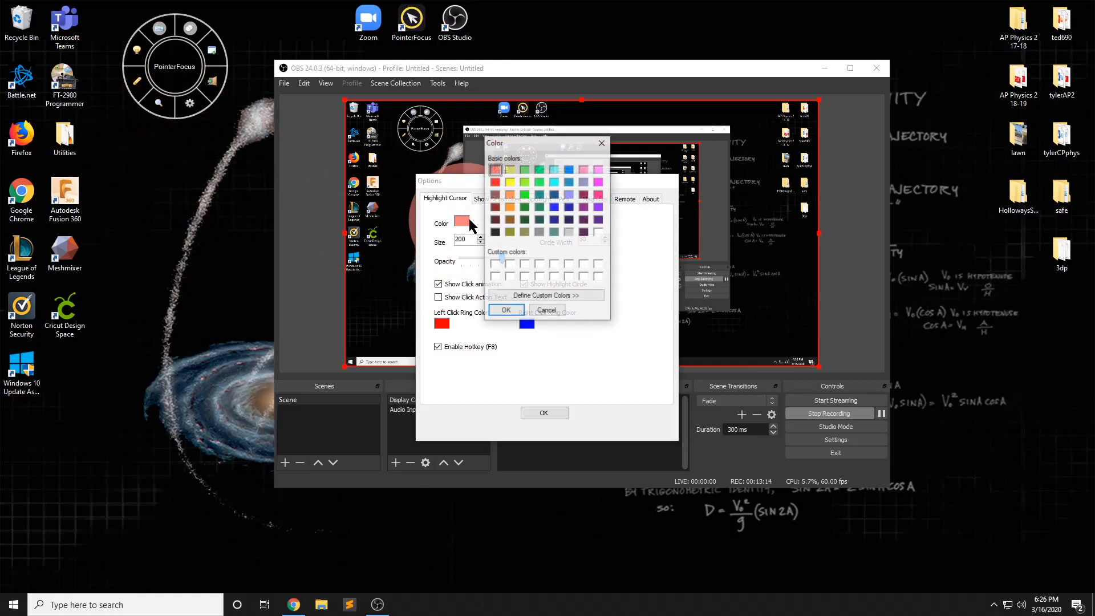
pyautogui.click(554, 170)
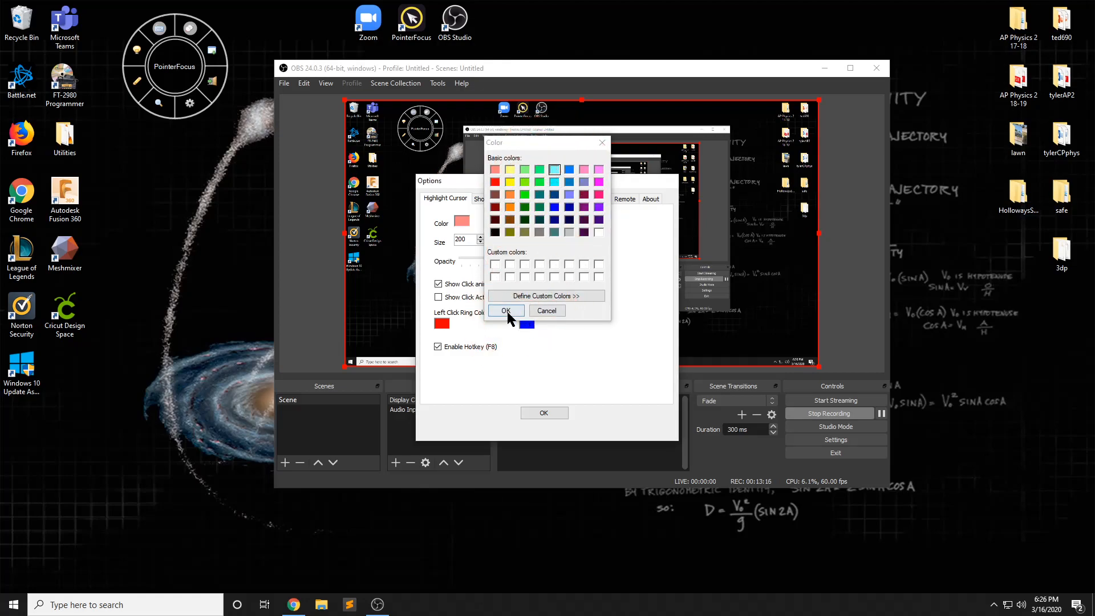
pyautogui.click(507, 312)
pyautogui.doubleClick(463, 240)
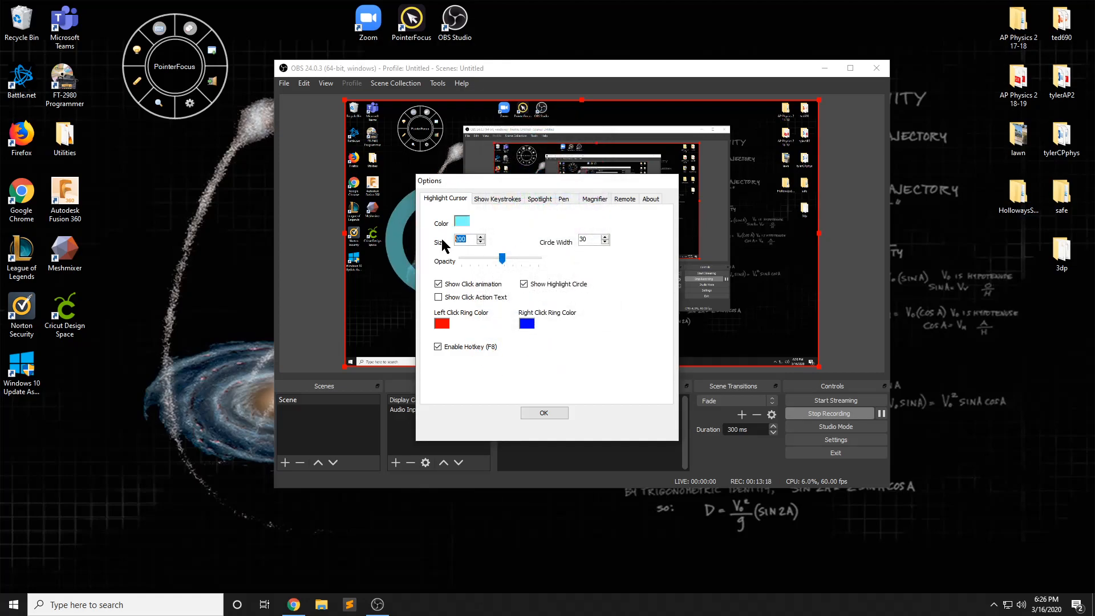
pyautogui.write('50')
pyautogui.doubleClick(586, 240)
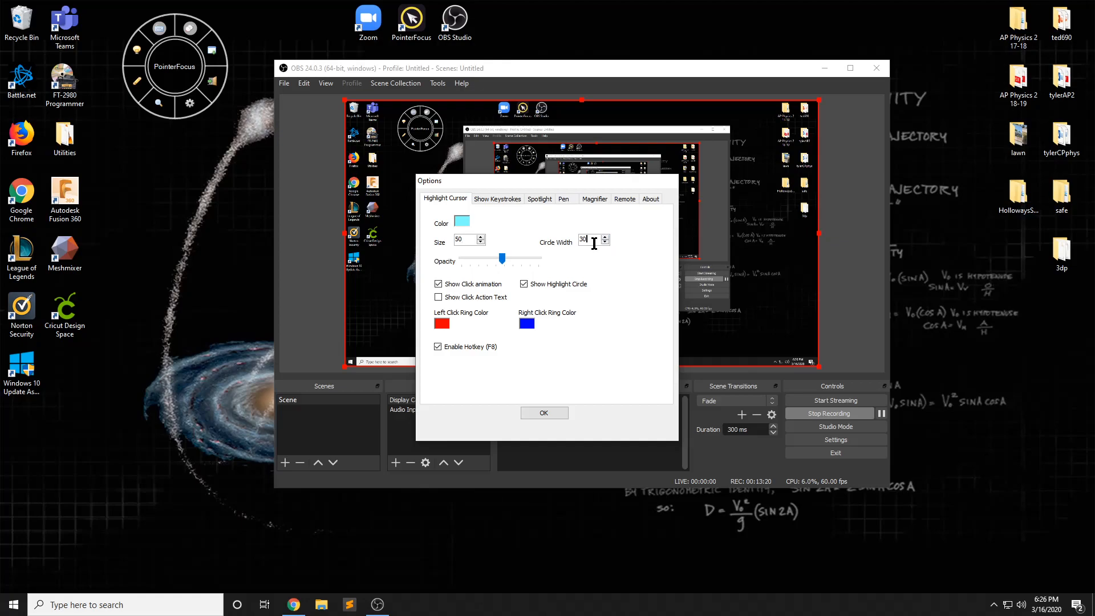
pyautogui.write('15')
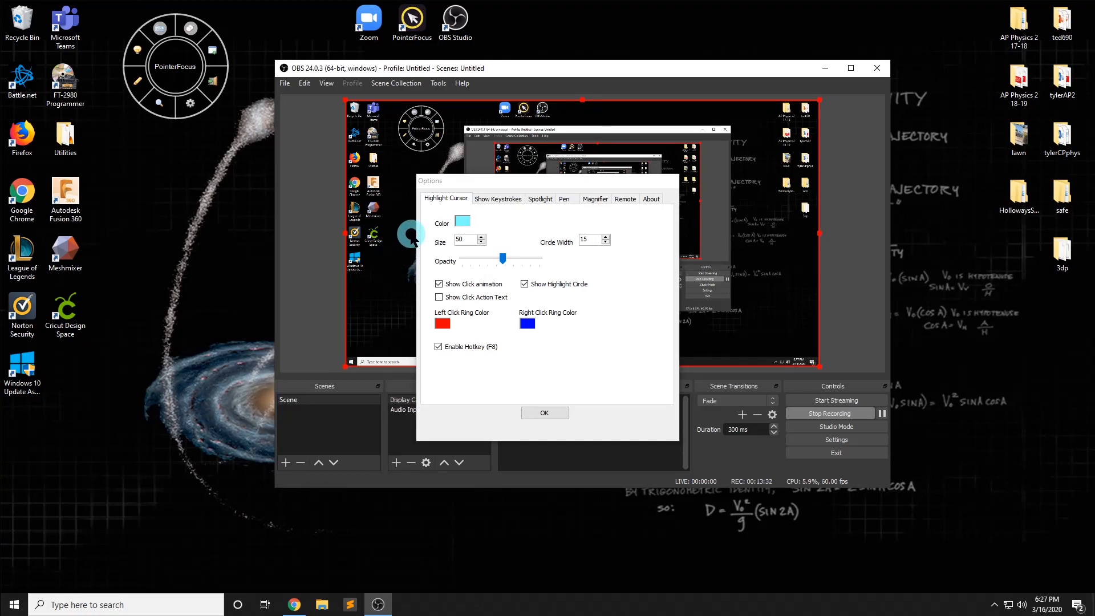
pyautogui.rightClick(398, 219)
pyautogui.click(400, 224)
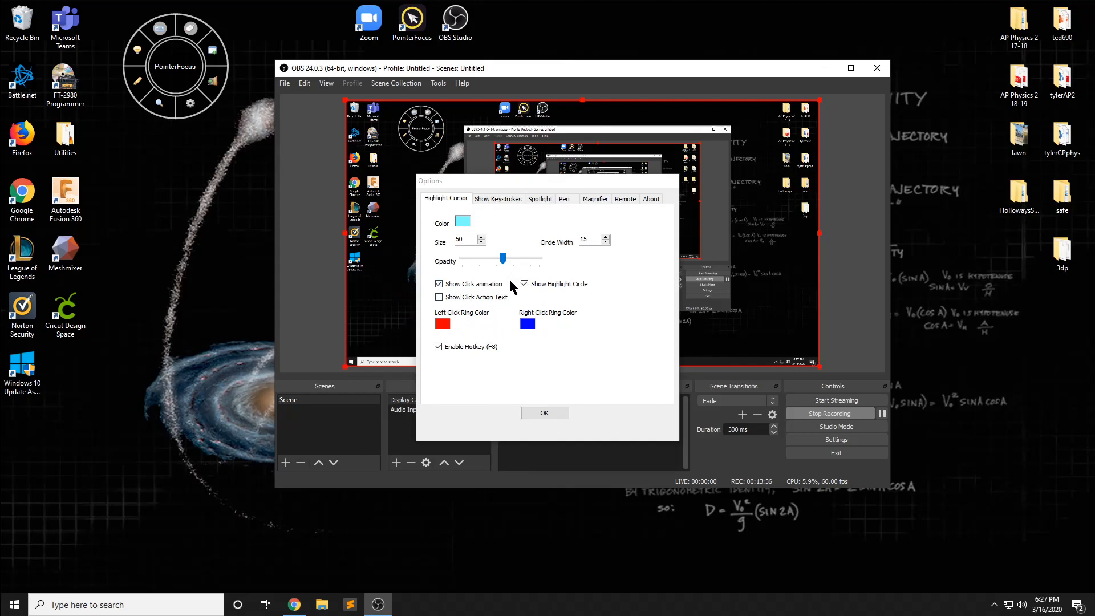
# Step: Test the Show Keystrokes overlay with sample text, accept the options, and test it again with the save shortcut
pyautogui.click(508, 197)
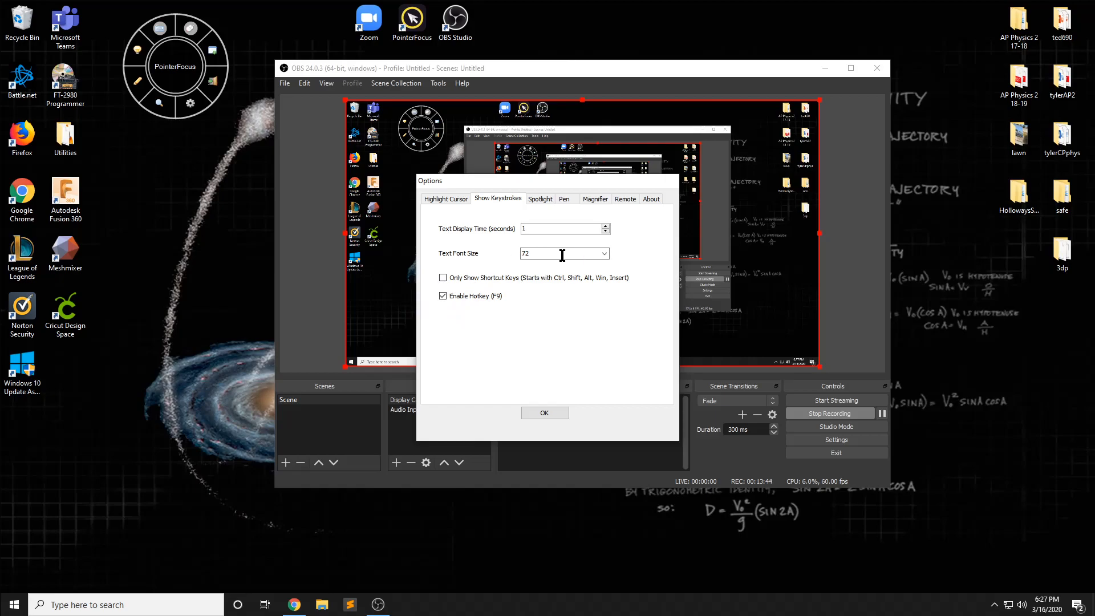
pyautogui.press('space')
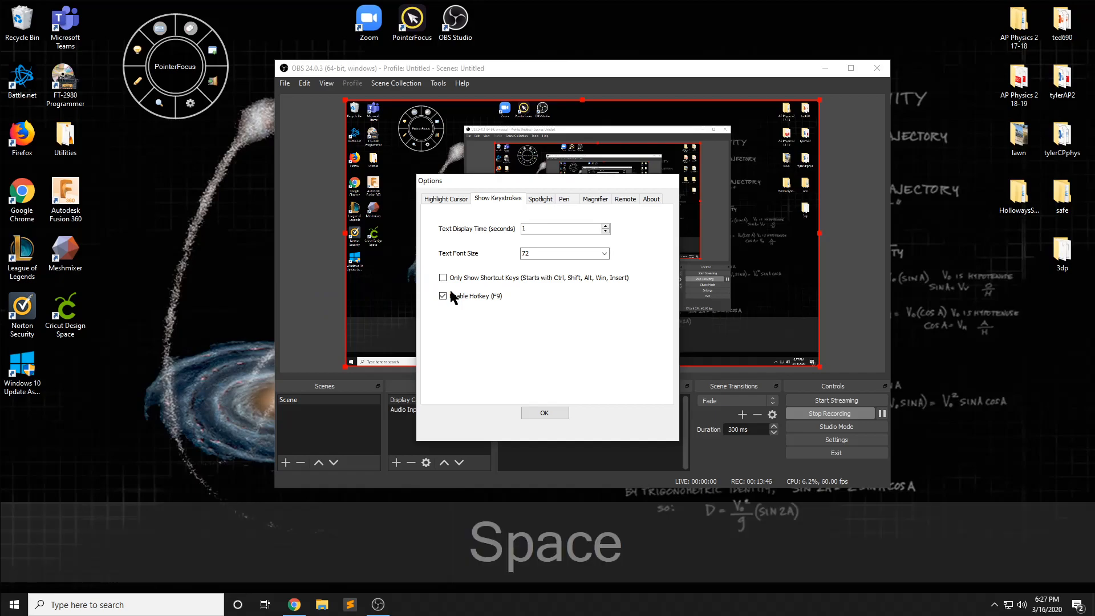
pyautogui.click(470, 543)
pyautogui.write('tyler')
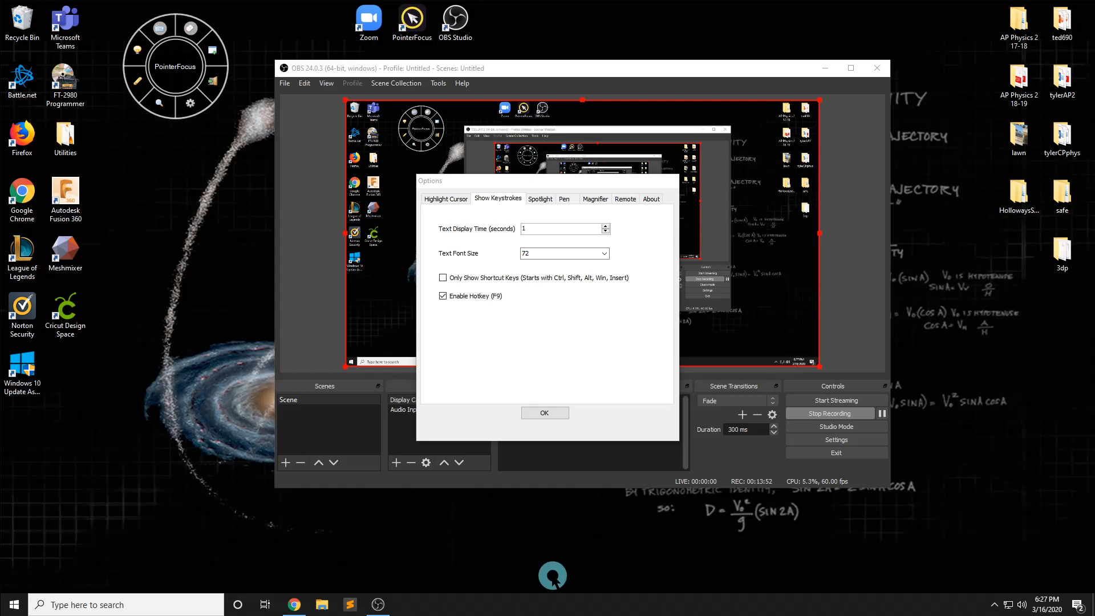
pyautogui.click(548, 416)
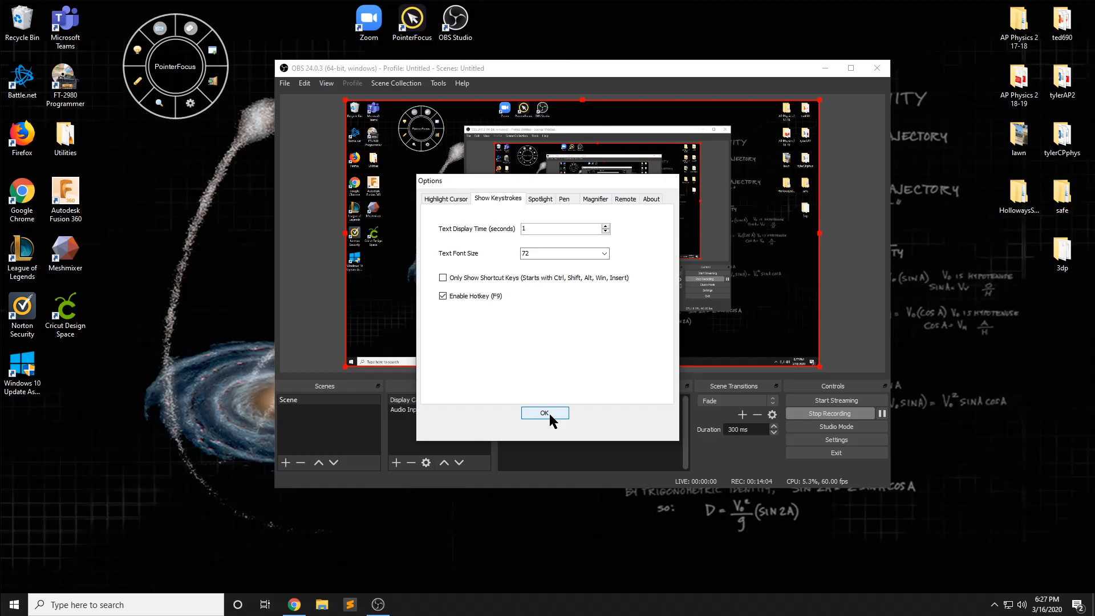
pyautogui.click(545, 413)
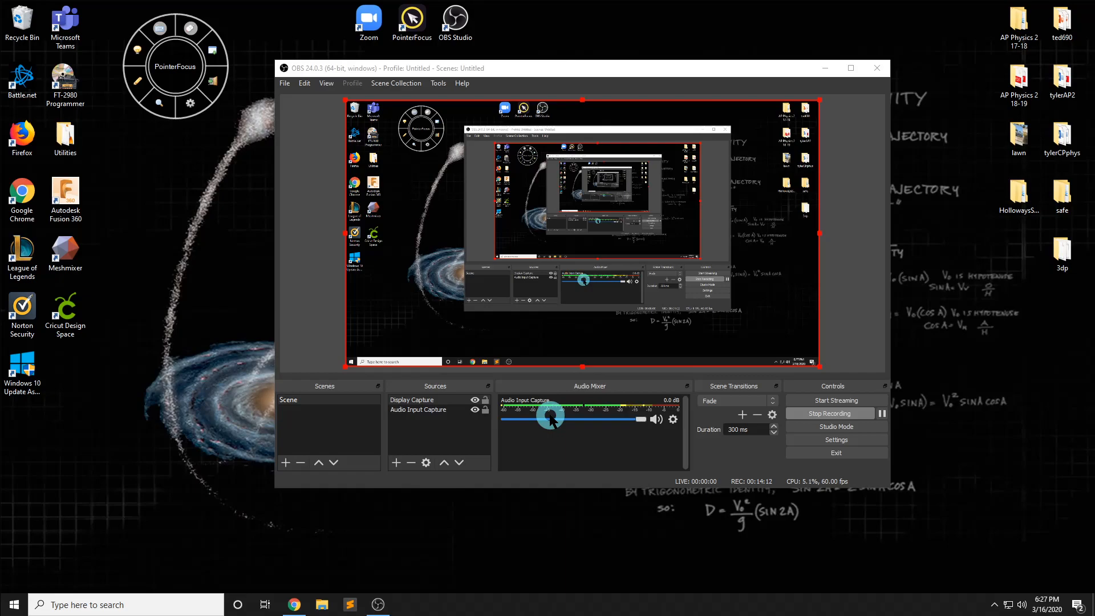
pyautogui.press('ctrl')
pyautogui.hotkey('ctrl', 's')
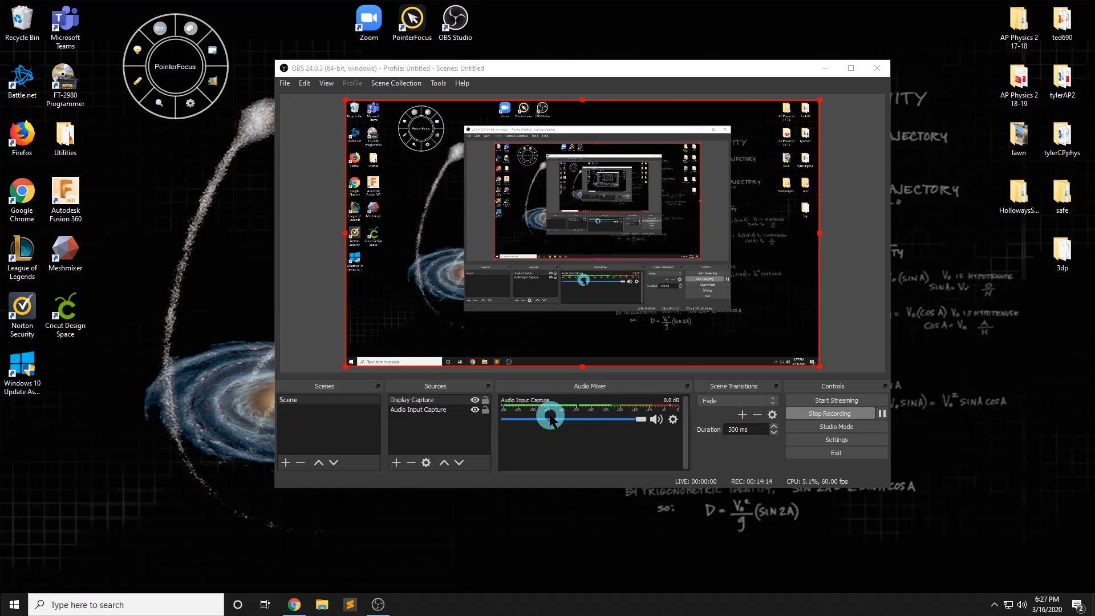